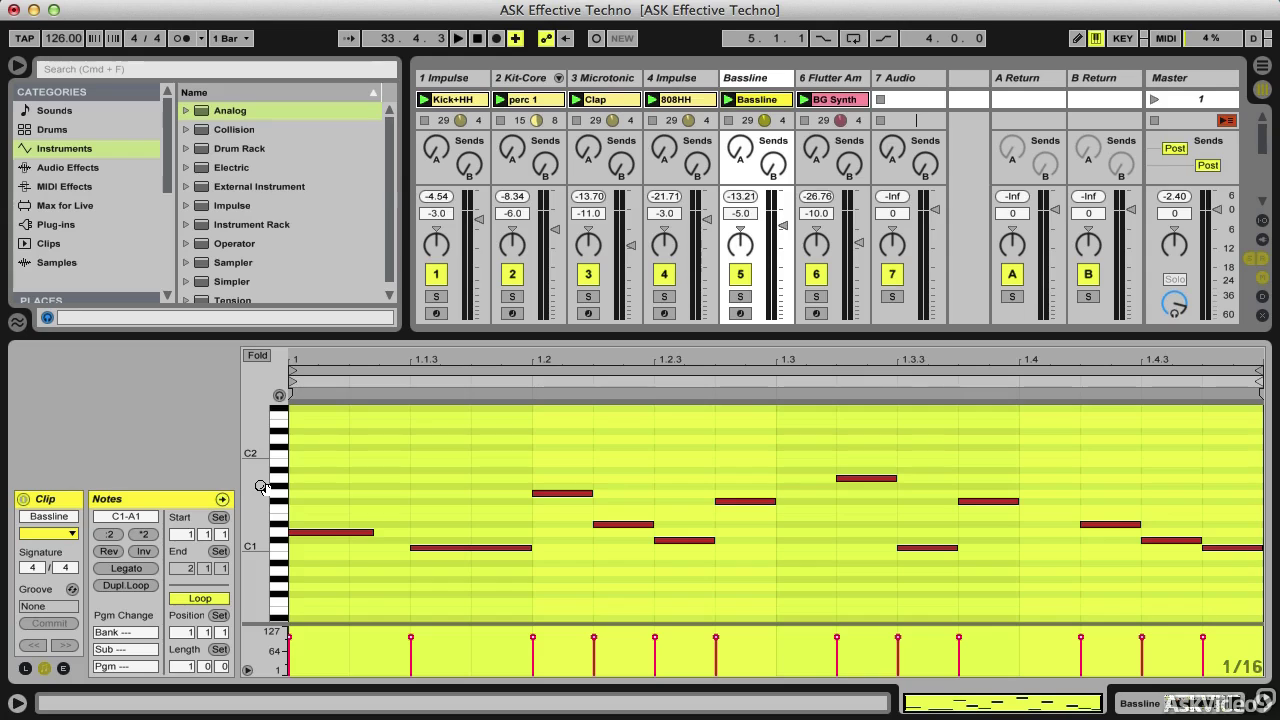
- Open the Bassline track's Supercharger plug-in, check its wet/dry mix, and close the plug-in window
key(shift+Tab)
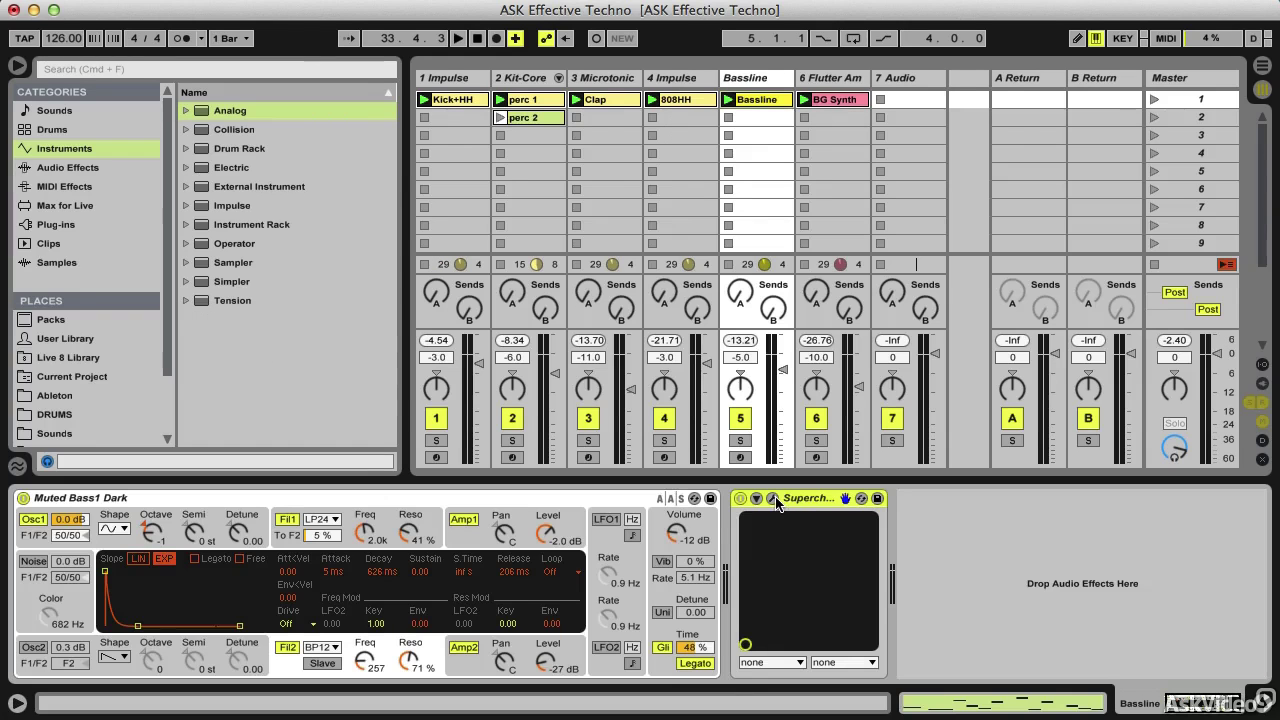
click(775, 500)
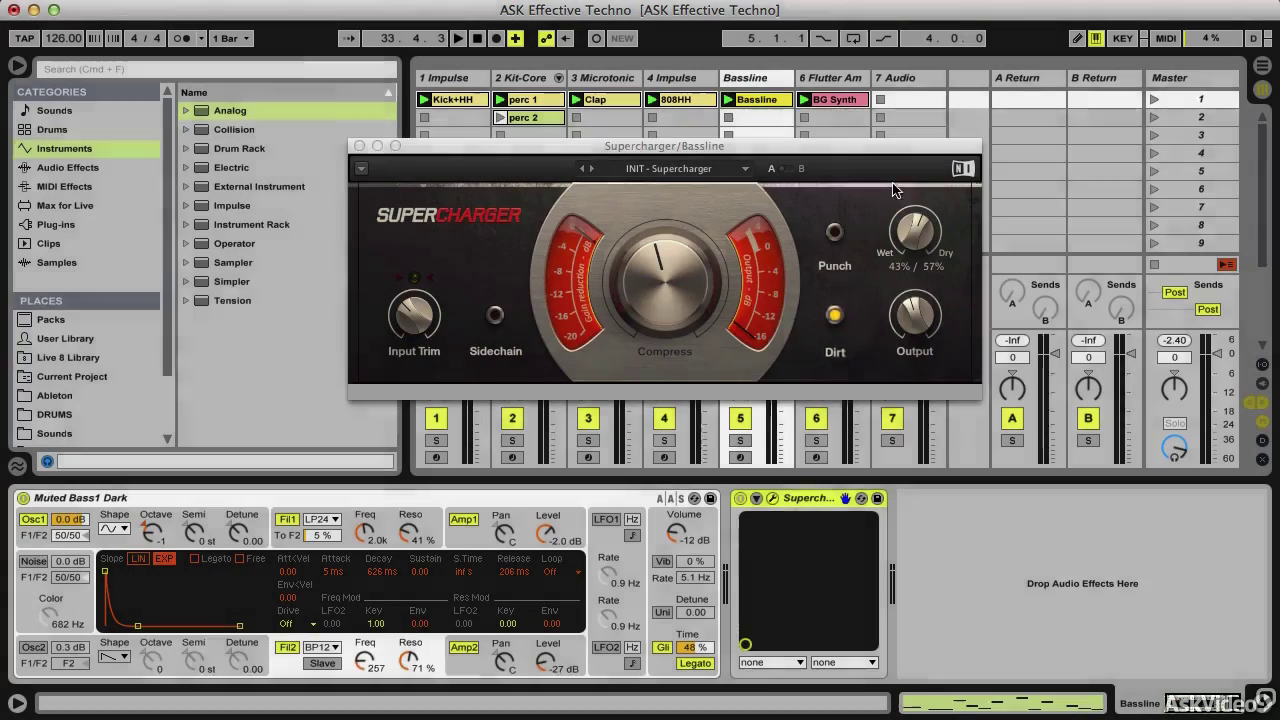
drag(815, 154, 535, 222)
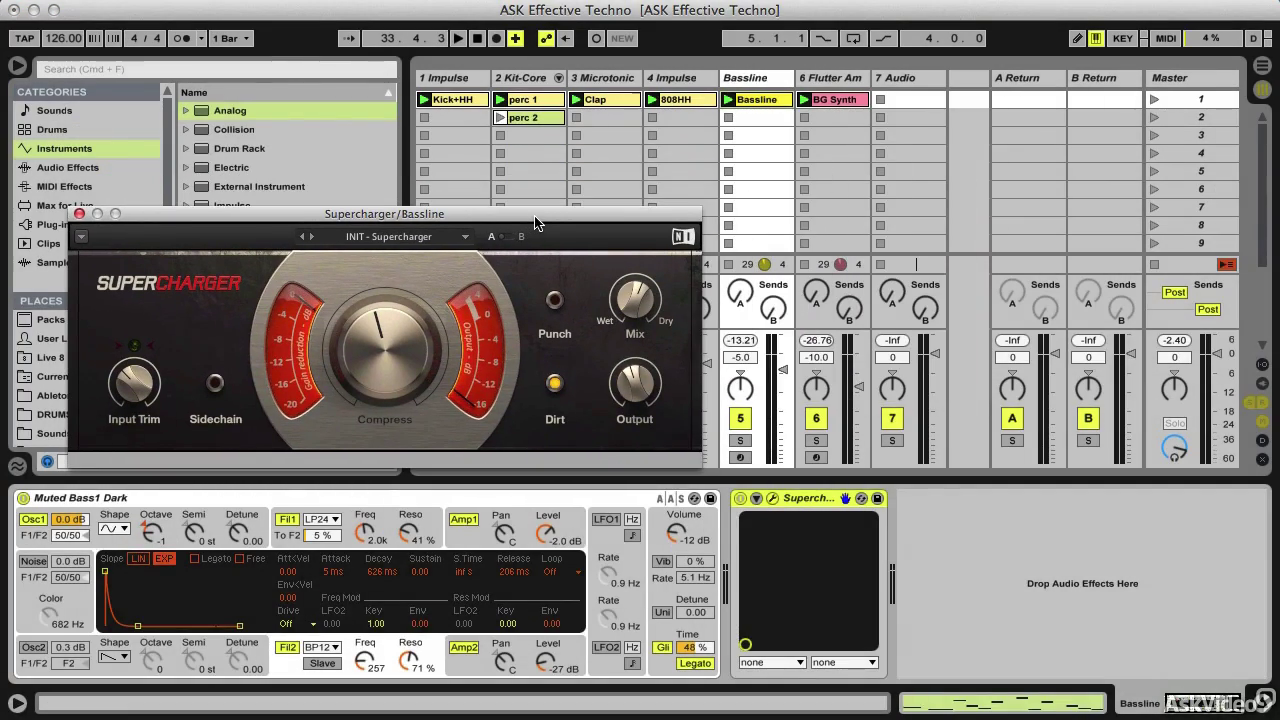
mouse_move(632, 305)
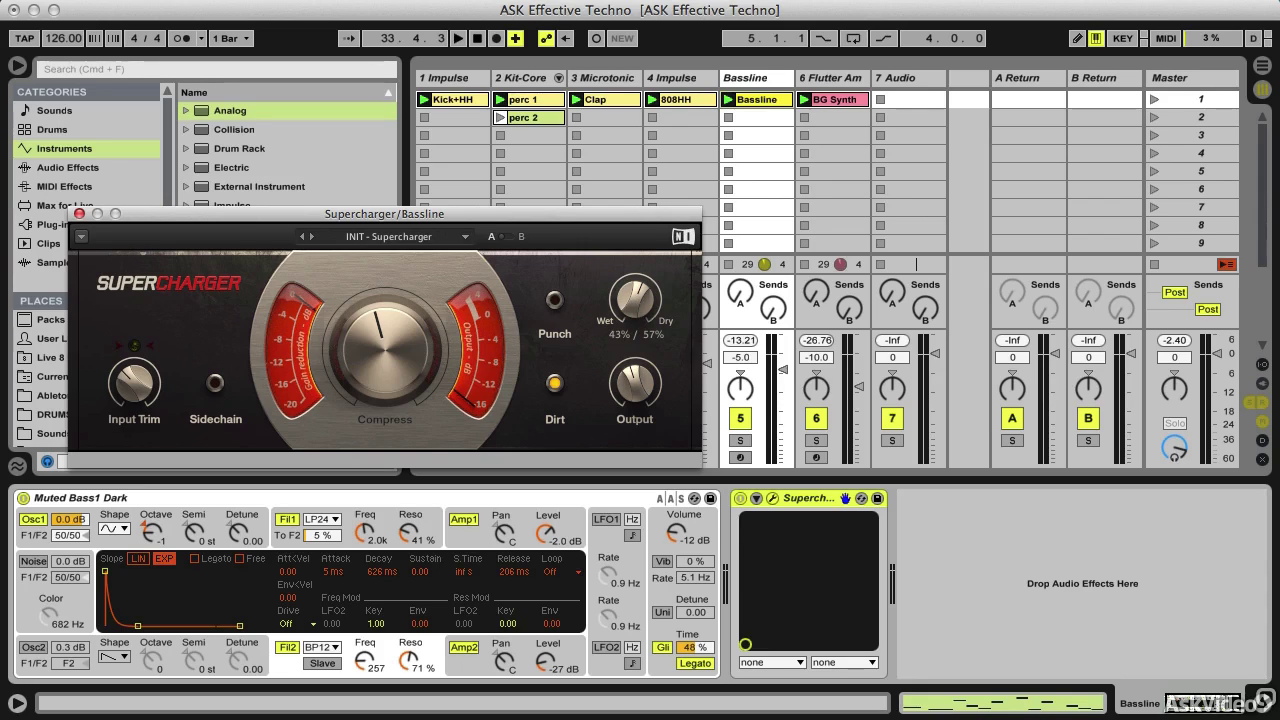
drag(632, 302, 632, 302)
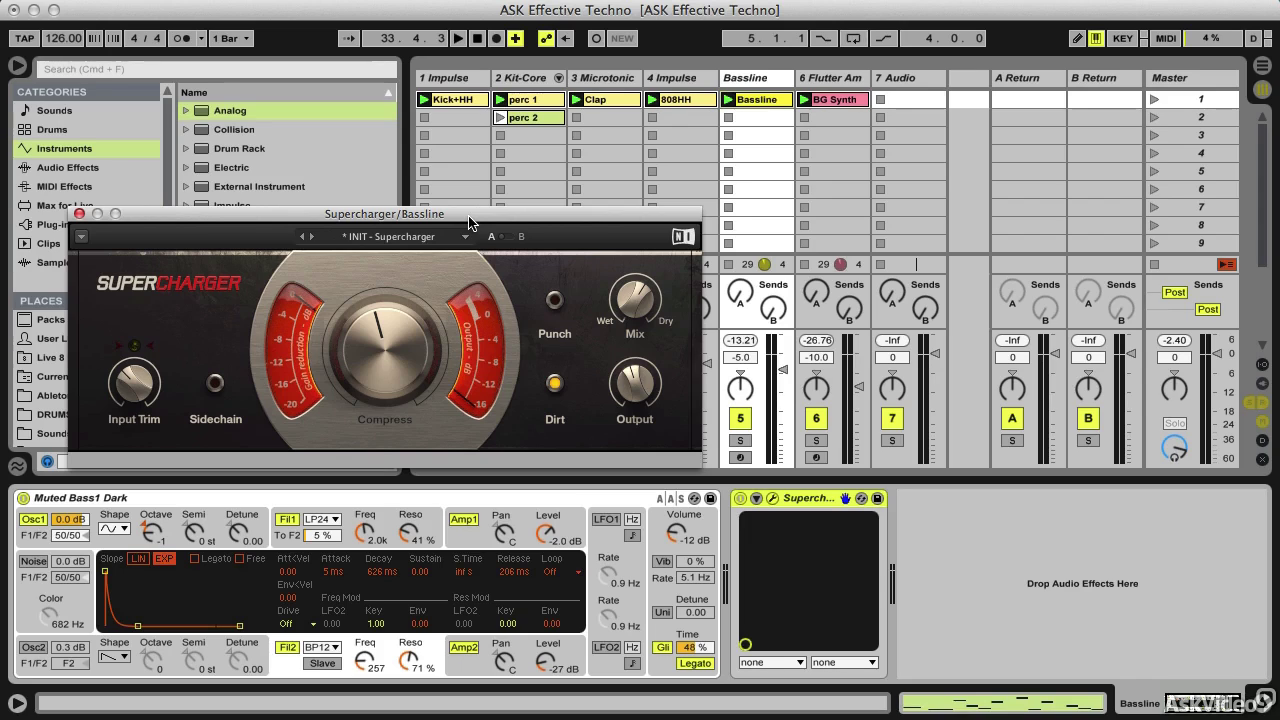
click(79, 213)
- Mute the Flutter Ambience track and play the remaining clips
click(816, 418)
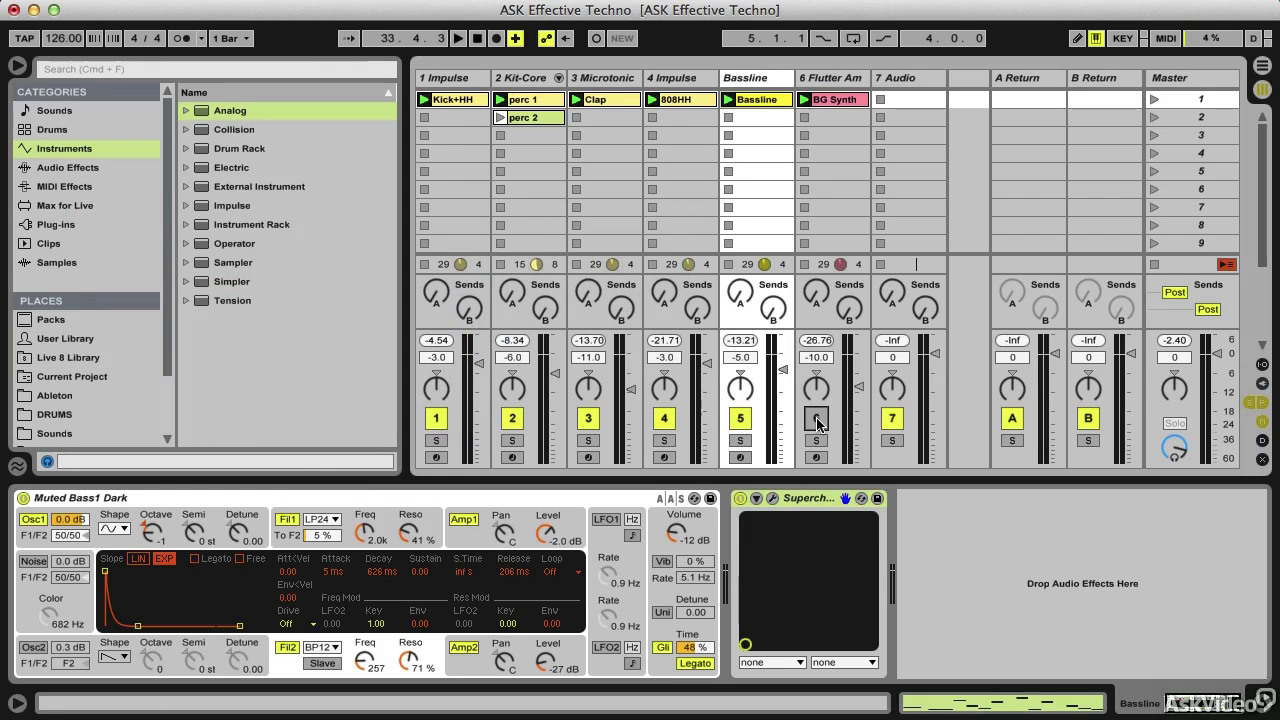
key(space)
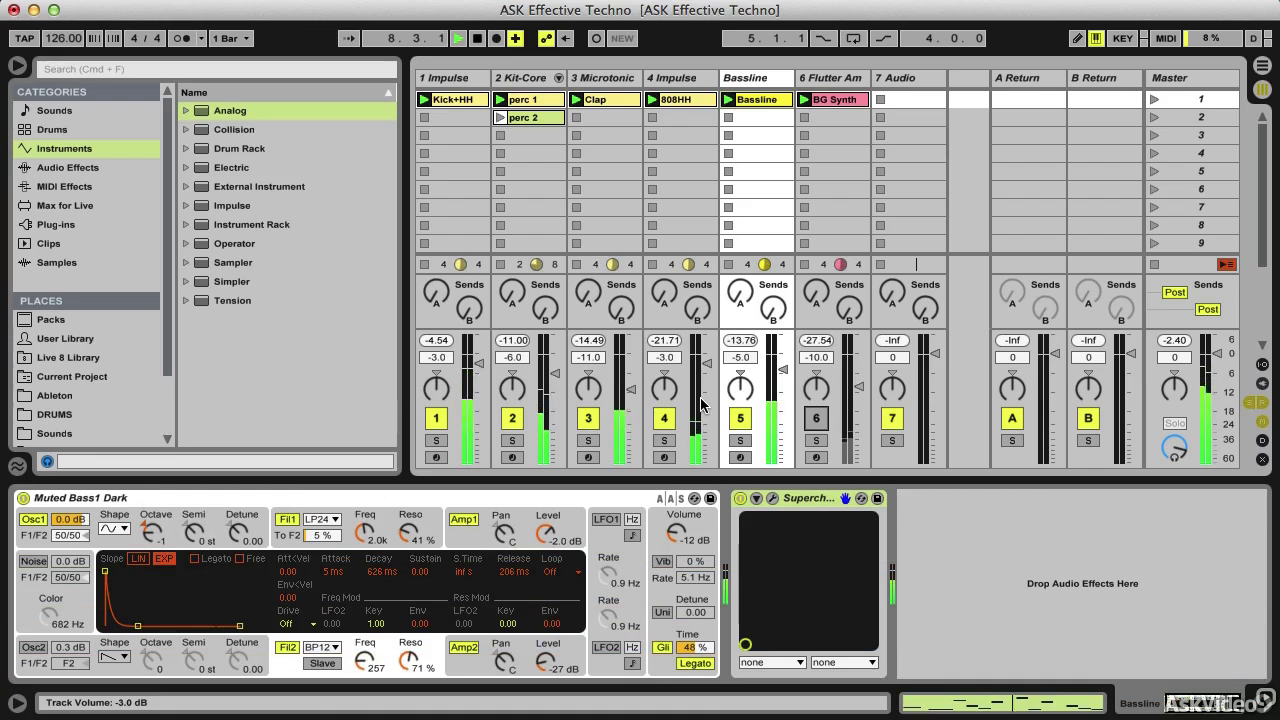
- Audition the Kit-Core track in solo while reviewing its Discord3, Frequency Shifter and Limiter effects, finishing with solo off and playback stopped
click(548, 80)
click(815, 499)
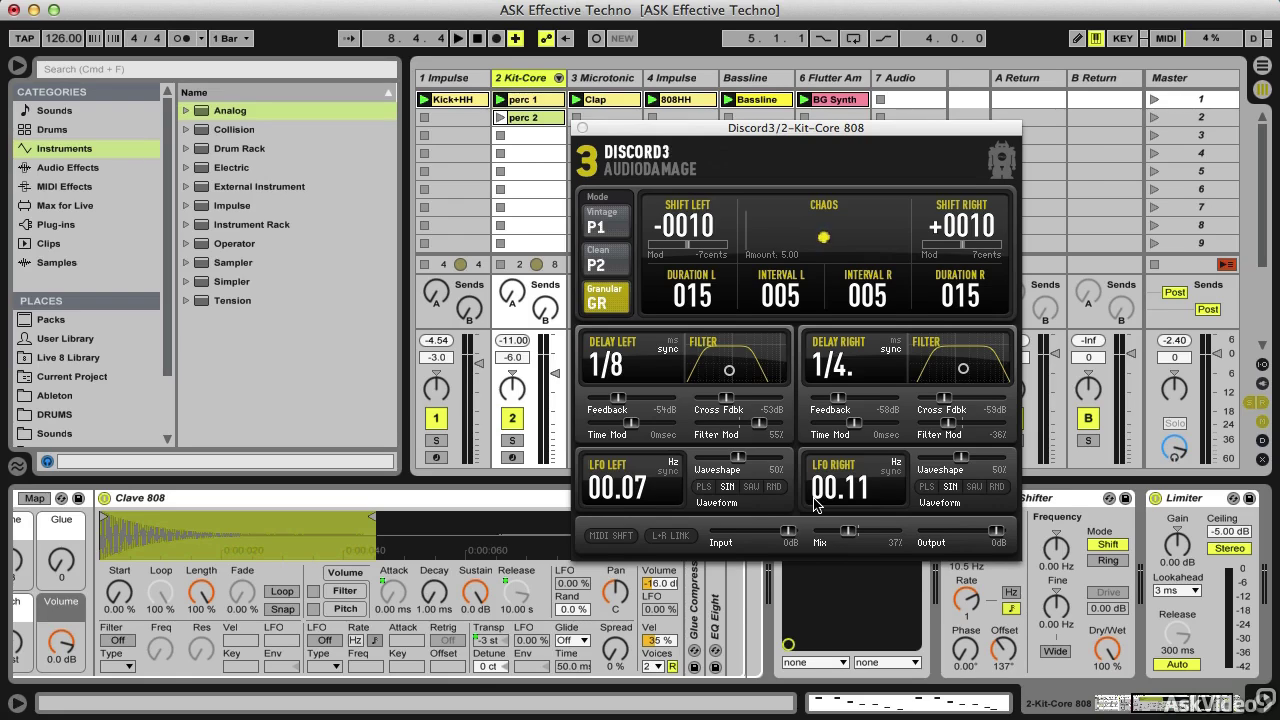
click(510, 441)
key(space)
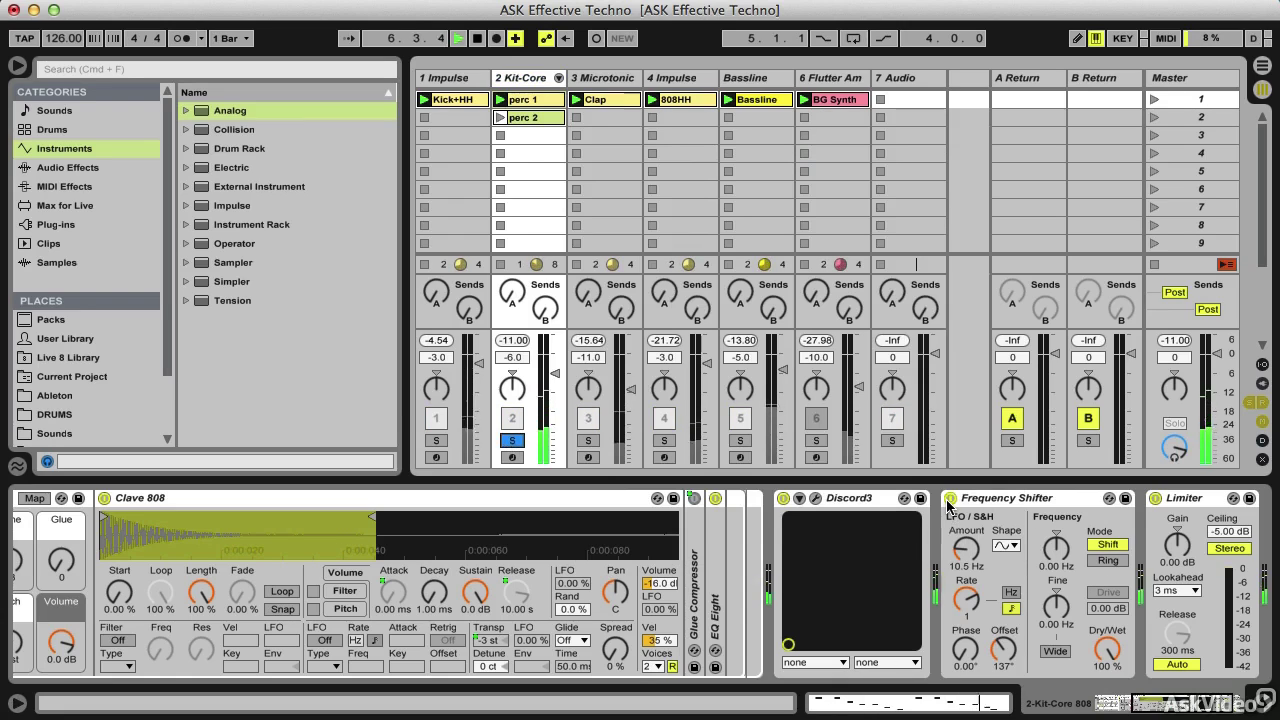
click(1020, 503)
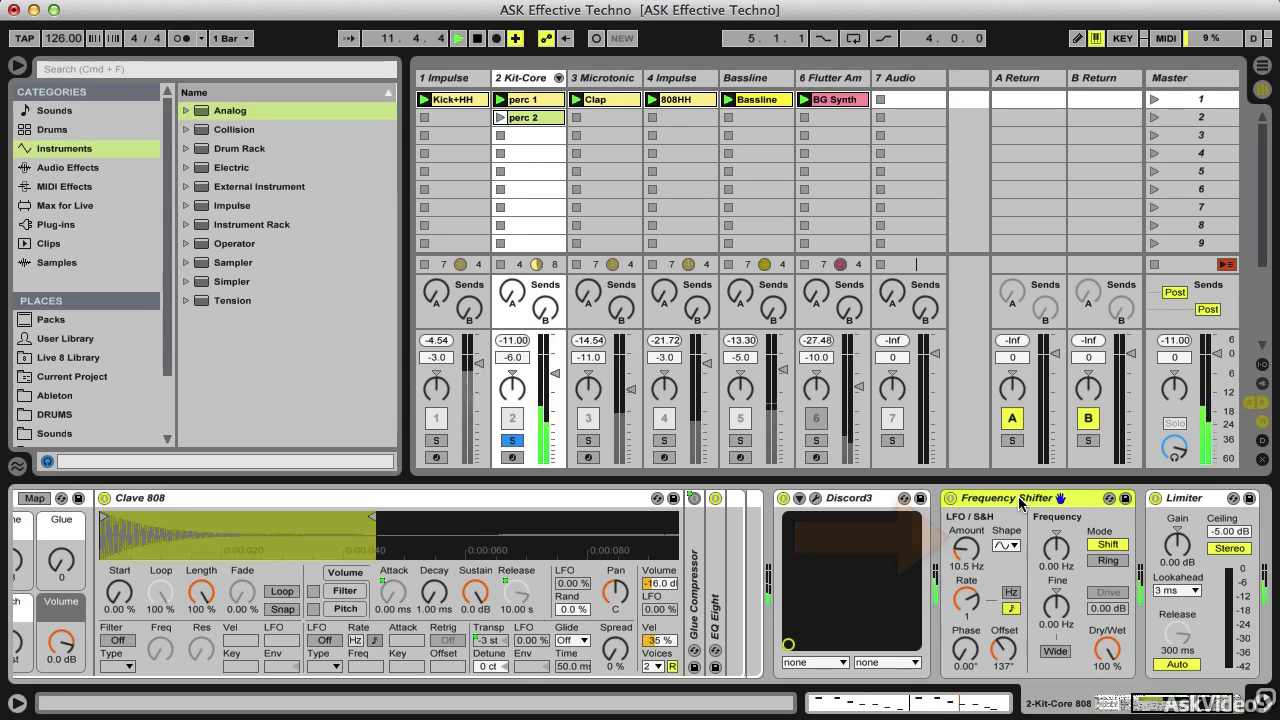
click(1207, 499)
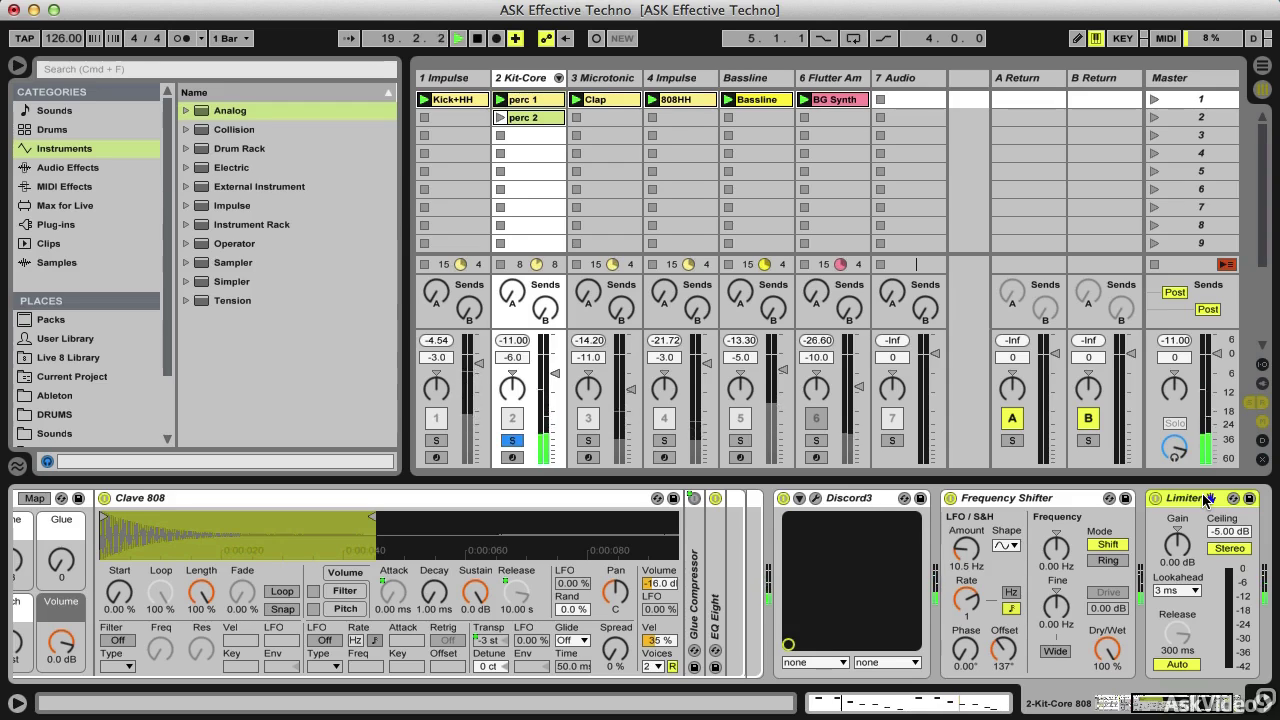
click(511, 441)
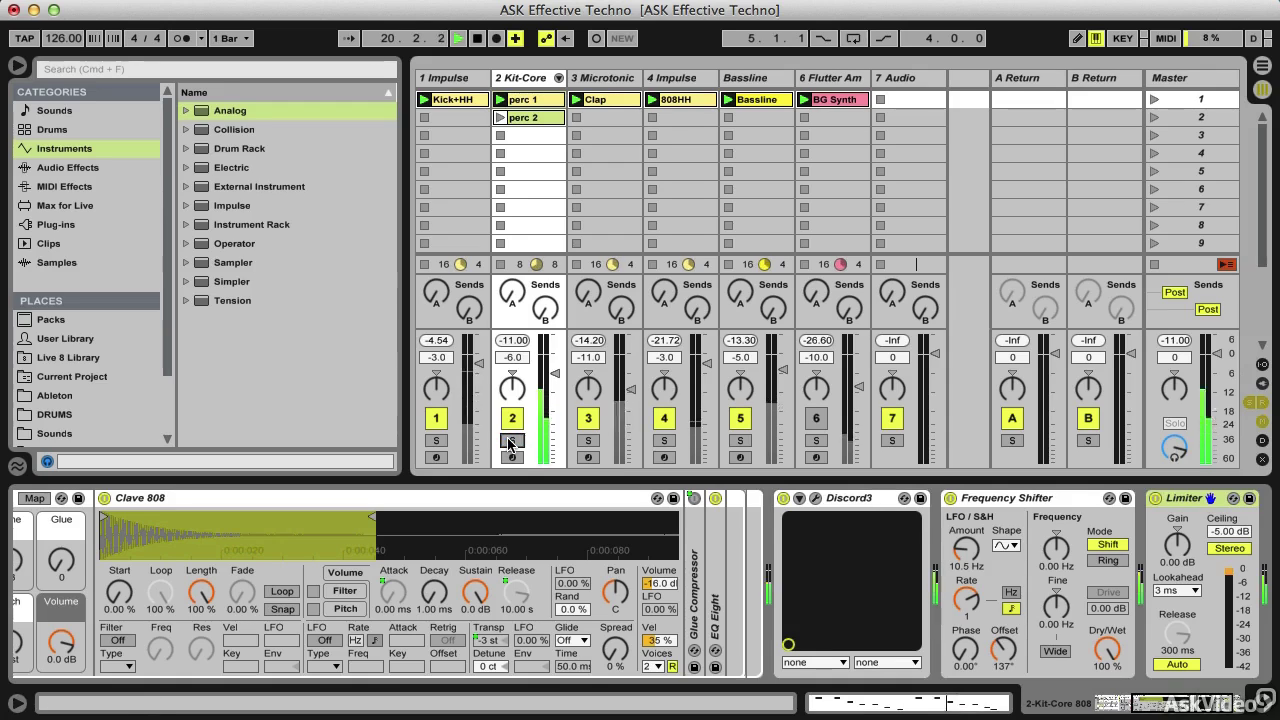
key(space)
- Review the BG Synth clip's notes and find its Flutter Ambience preset among the Operator presets in the browser
click(829, 80)
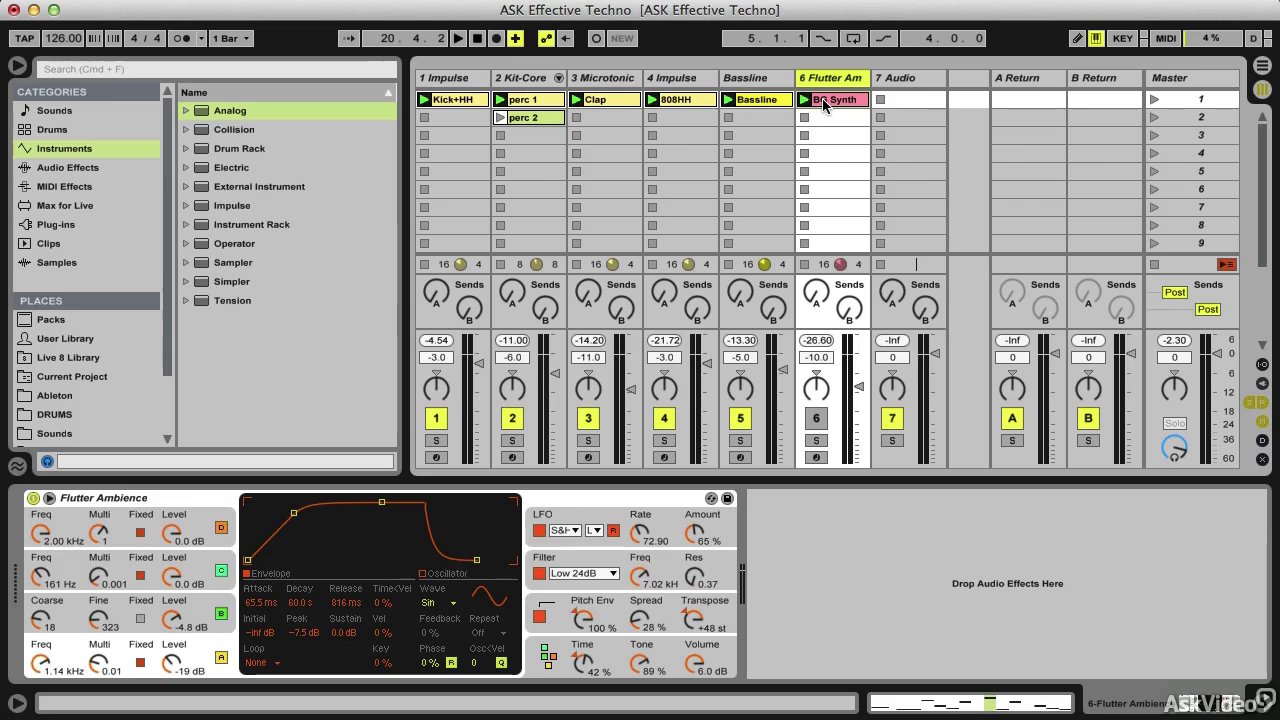
double_click(824, 100)
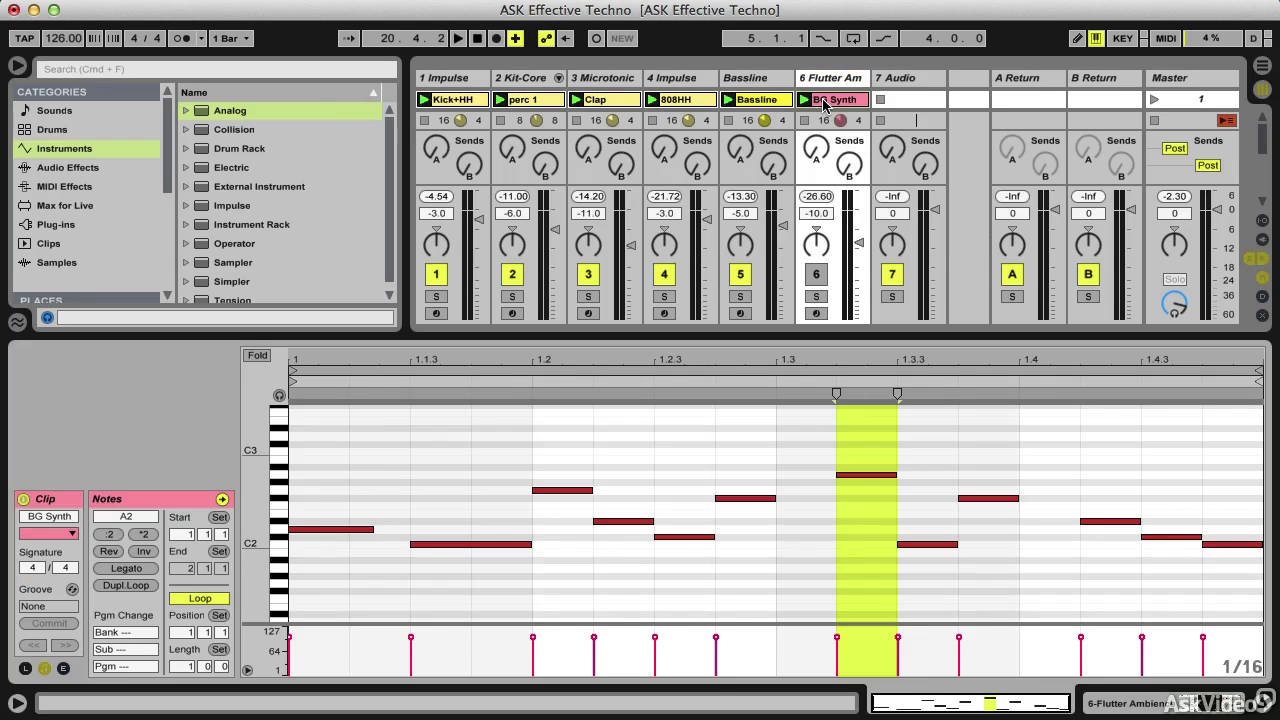
click(836, 80)
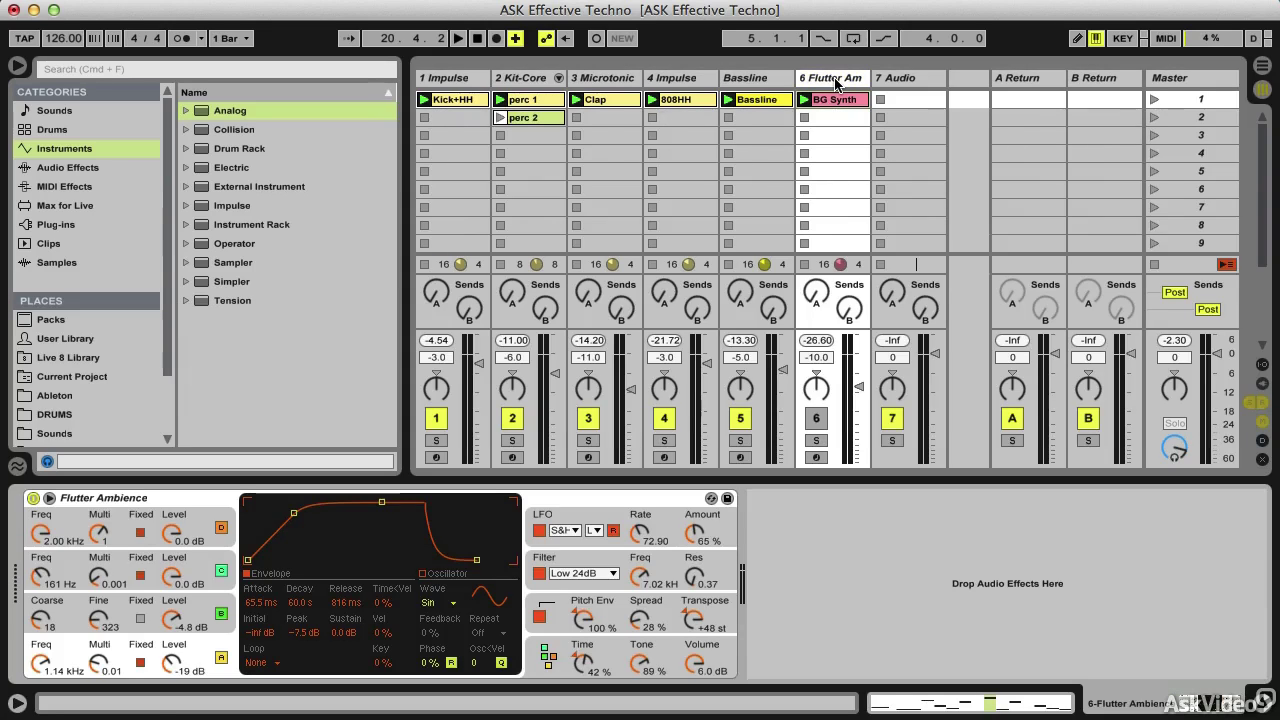
click(711, 499)
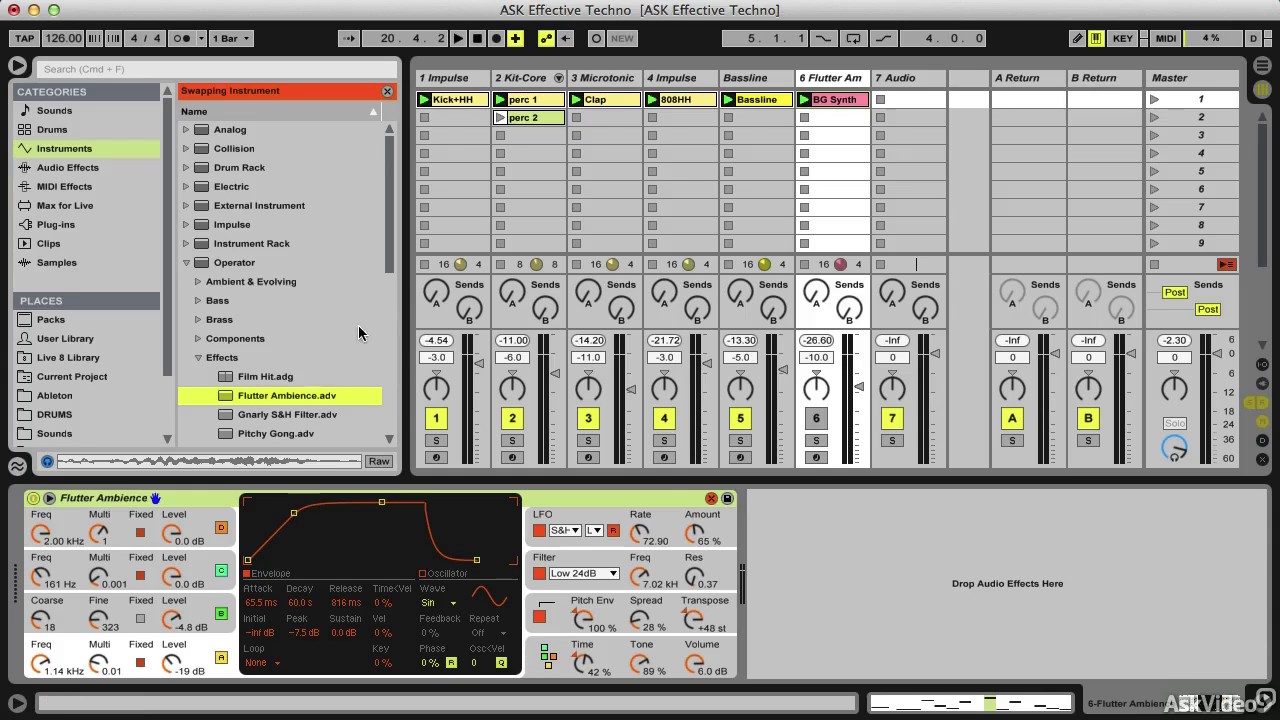
click(711, 499)
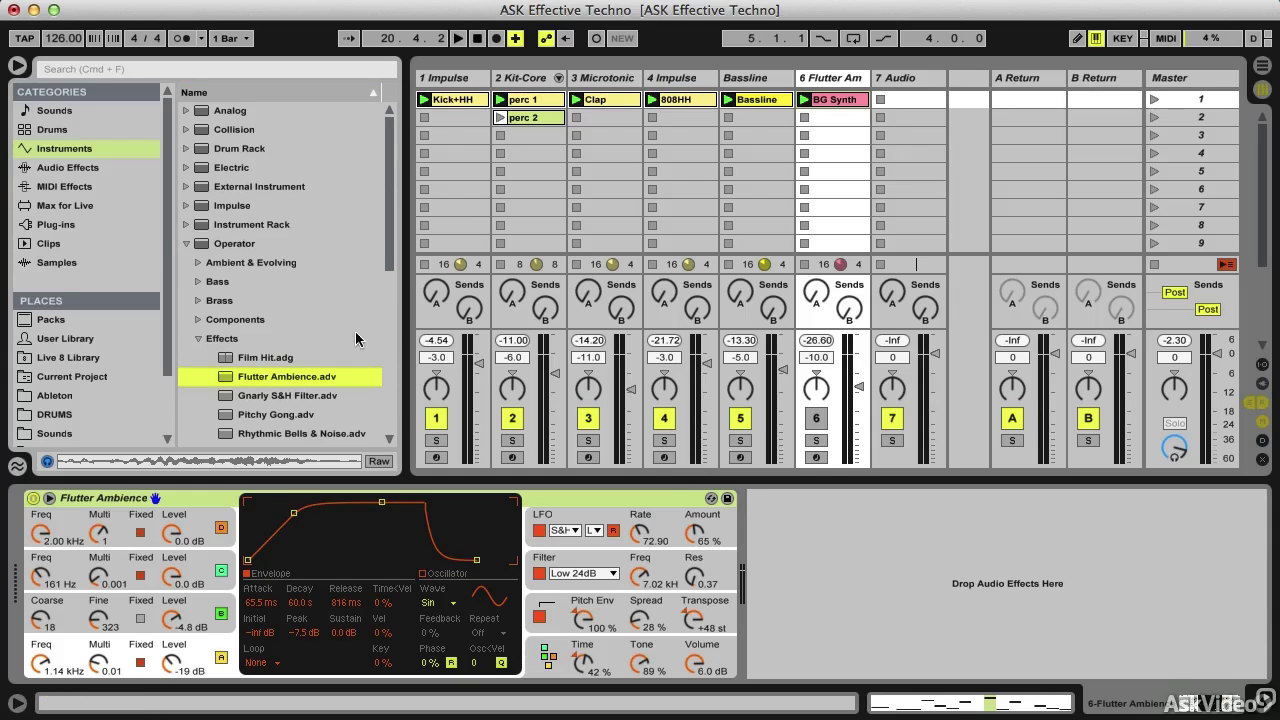
click(189, 245)
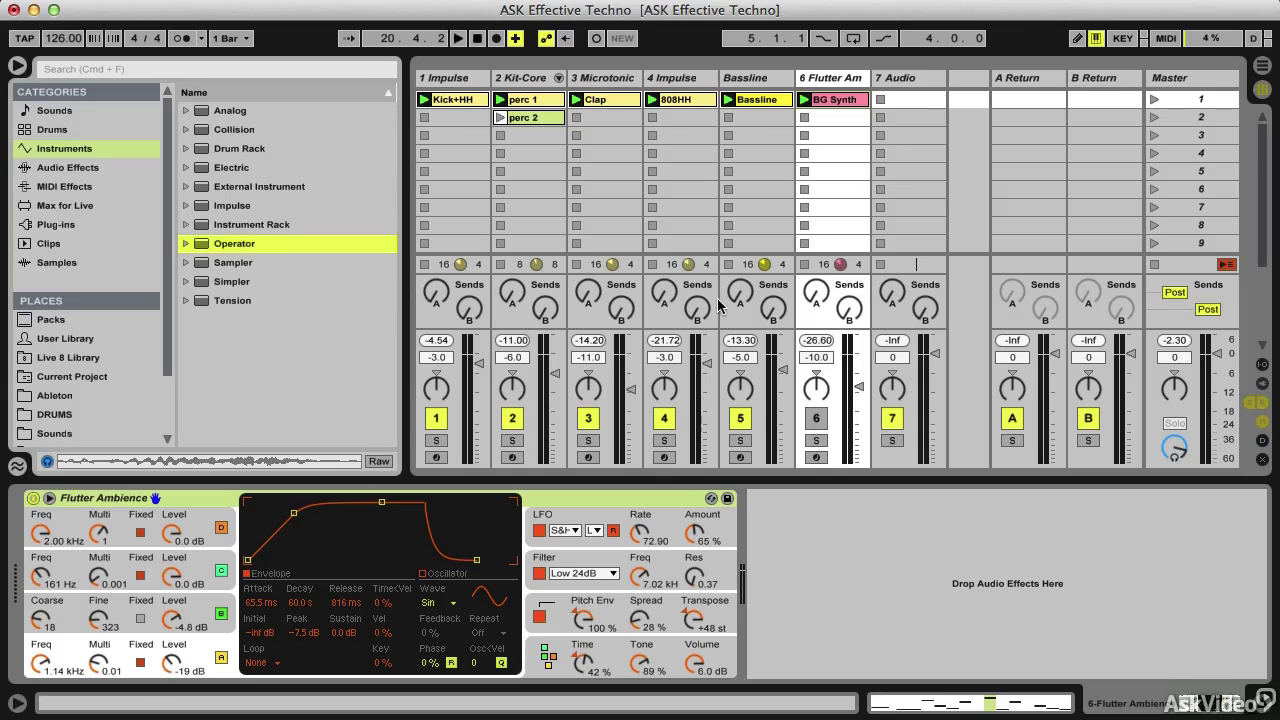
- Unmute the Flutter Ambience track, play all the clips together, and stop playback
click(816, 419)
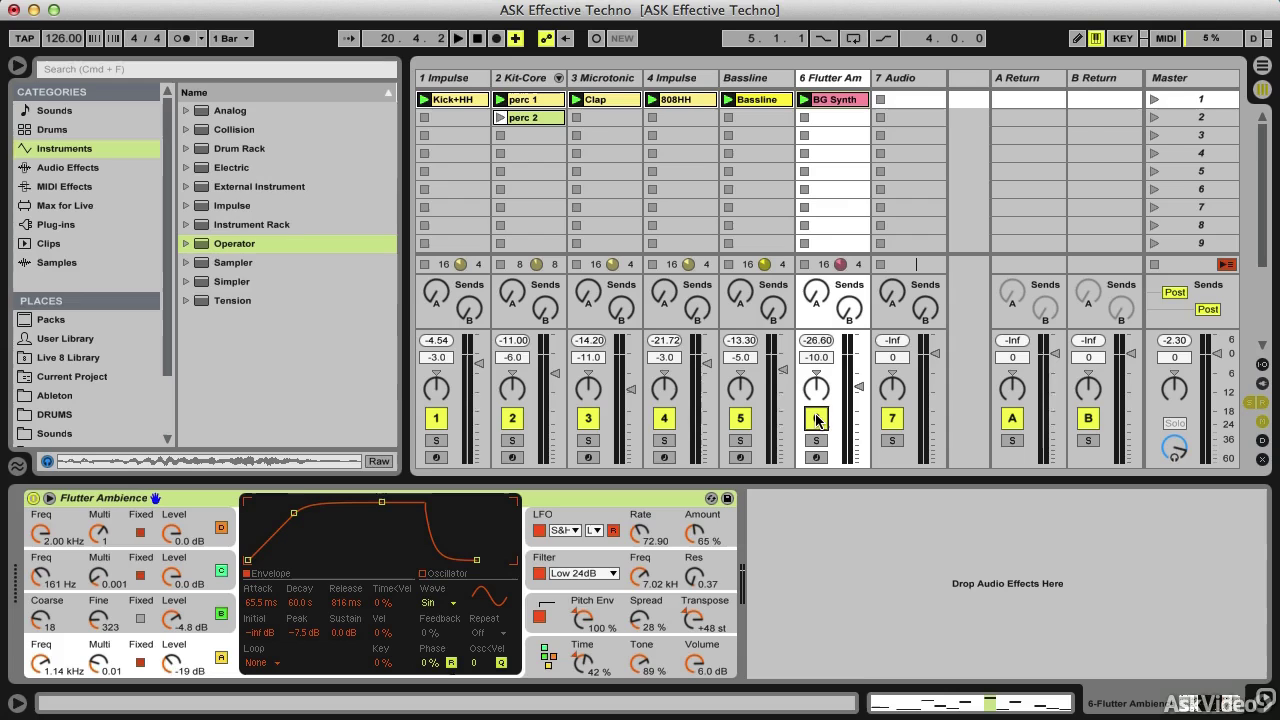
key(space)
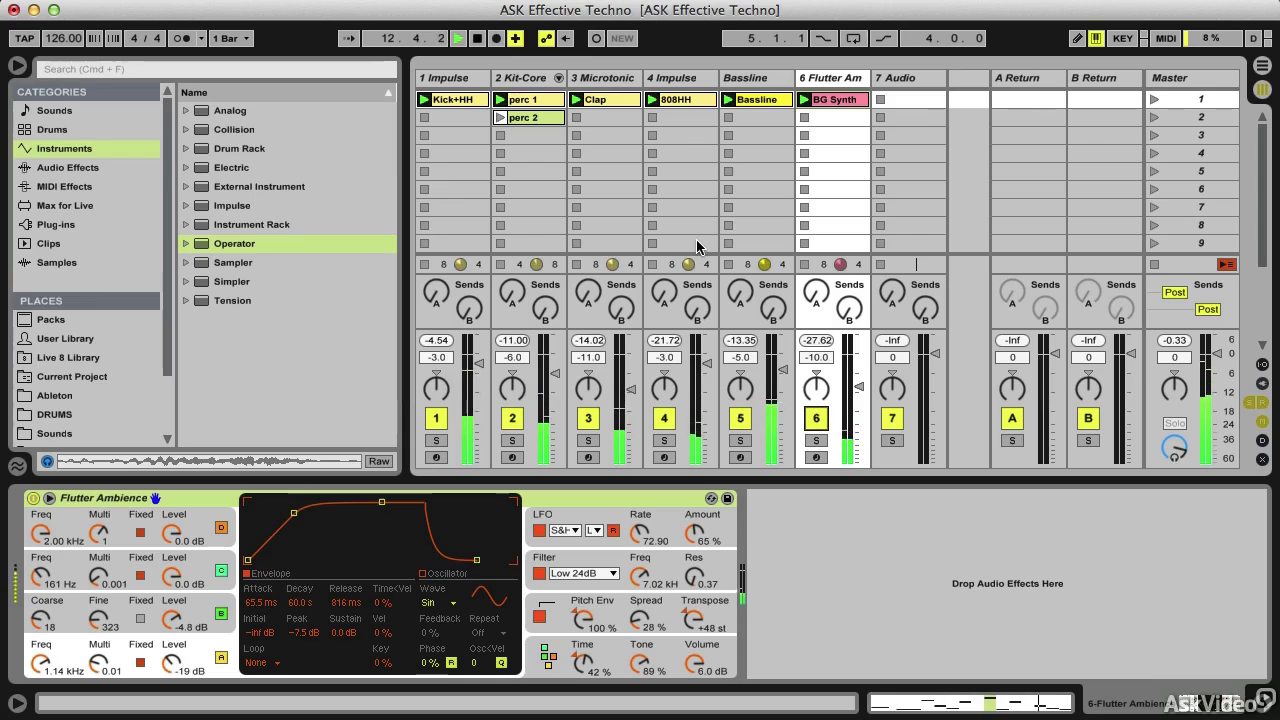
key(space)
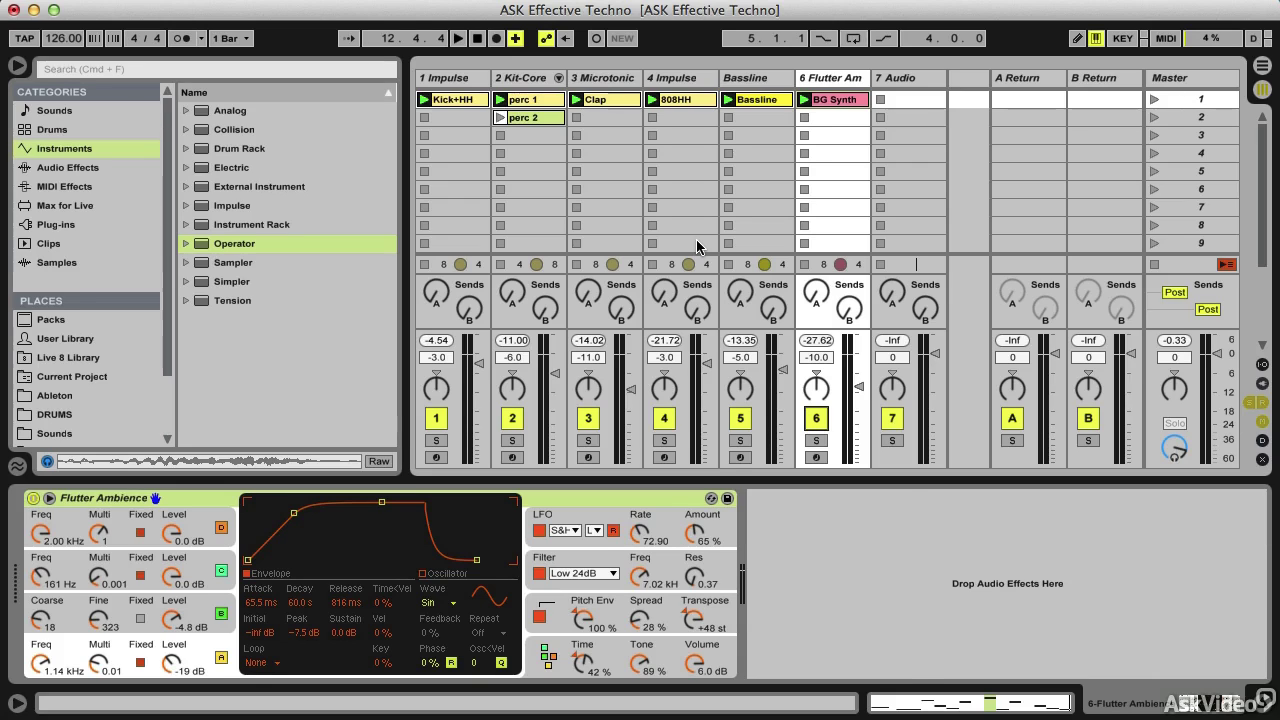
- Insert a new MIDI track directly after the Bassline track
click(755, 79)
key(super+shift+t)
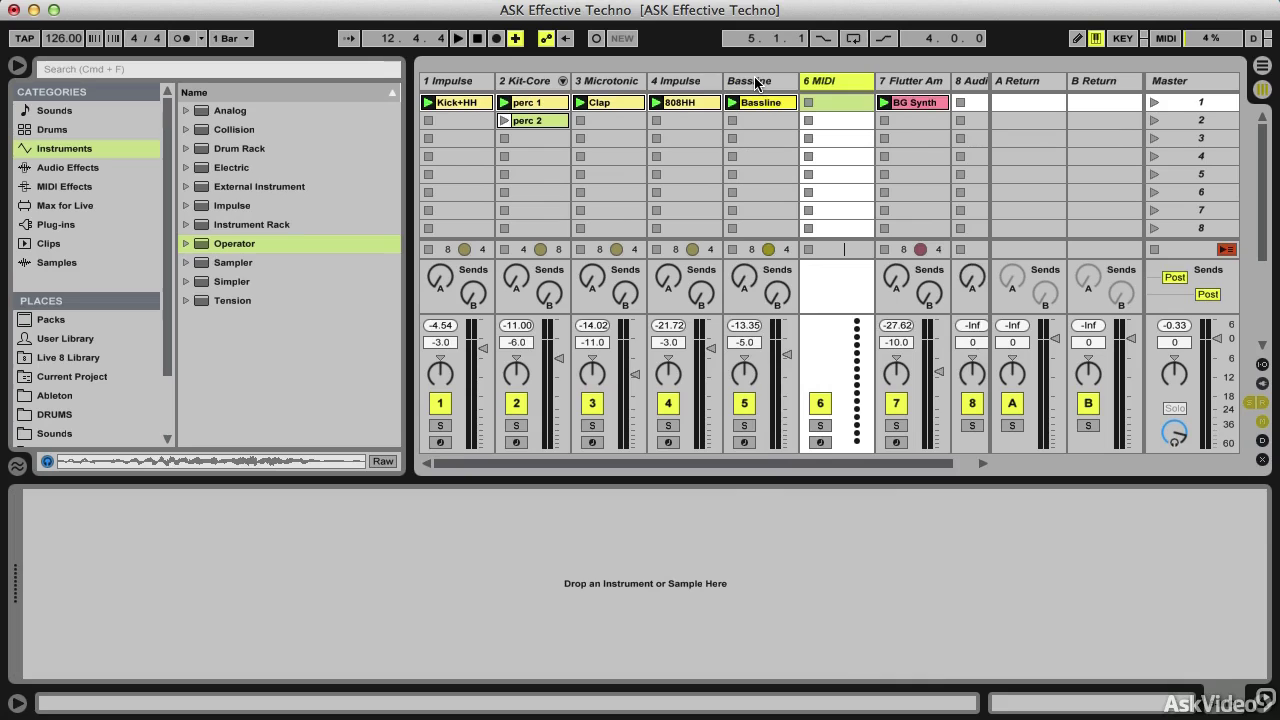
- Load Analog's Synth Lead preset Detune1 Reso Female Lead on the new track and lower the computer keyboard's octave to C2–D3
click(60, 148)
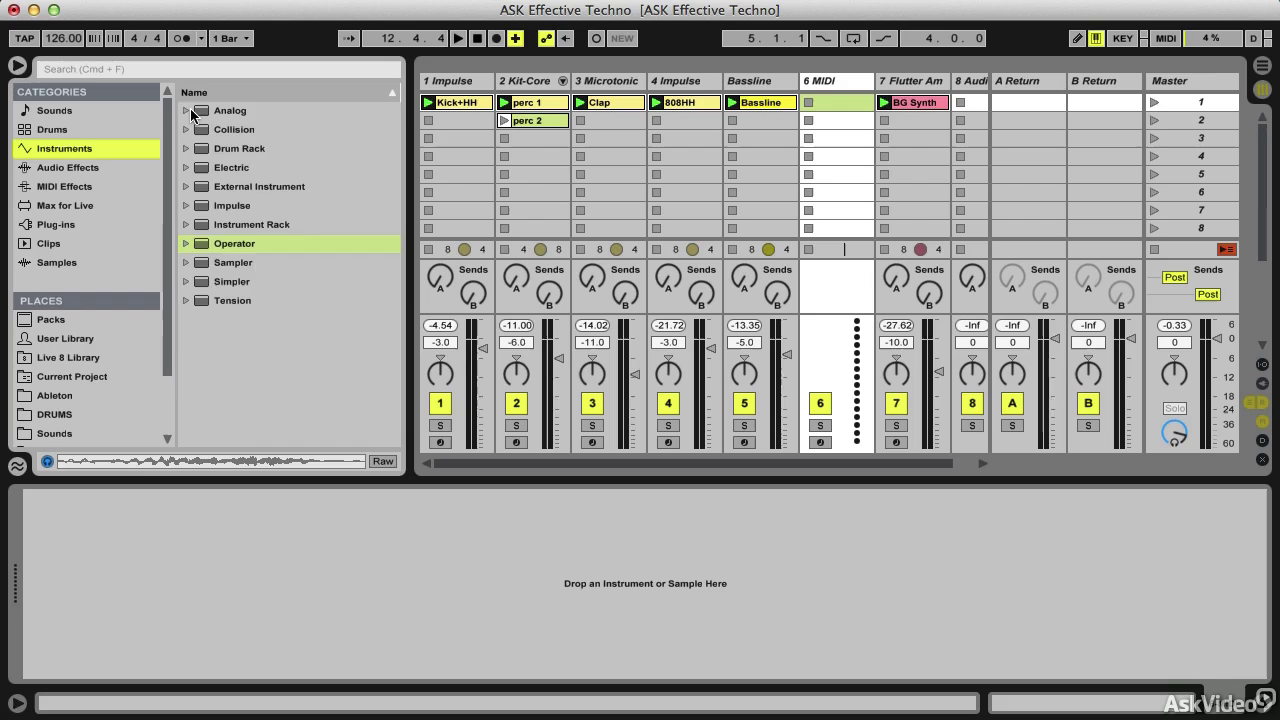
click(186, 111)
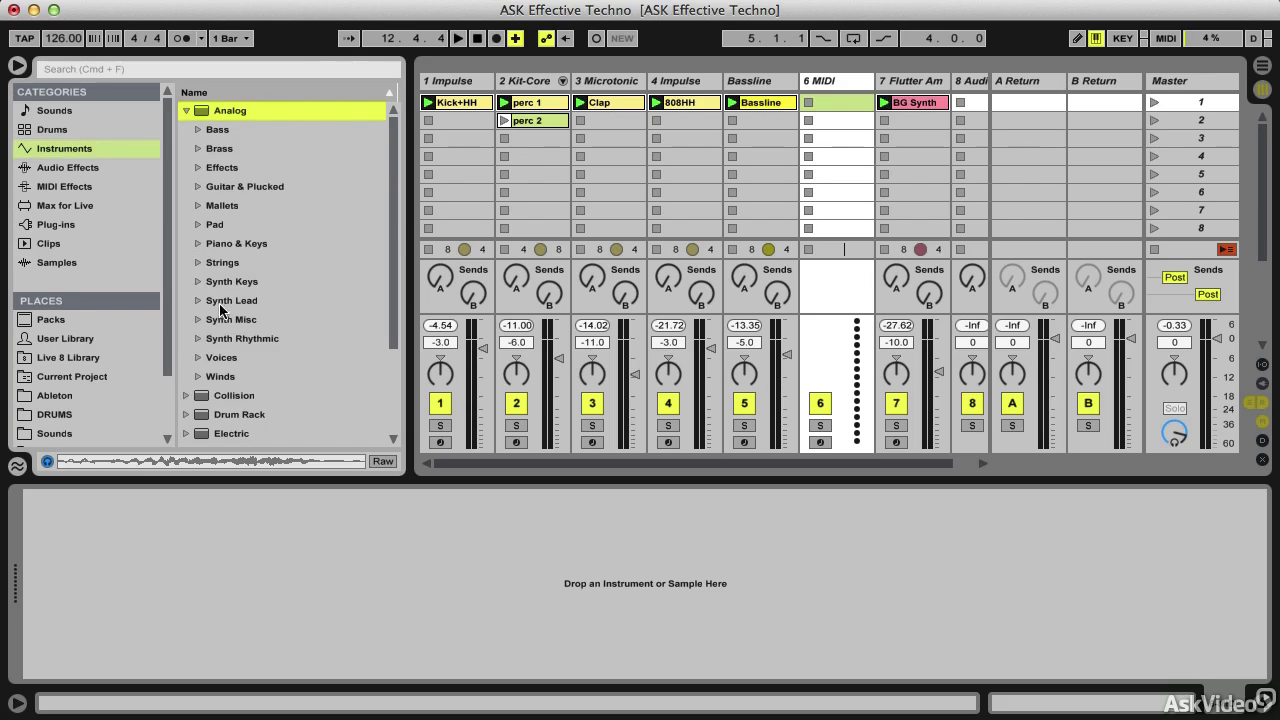
click(197, 300)
scroll(250, 310, down, 3)
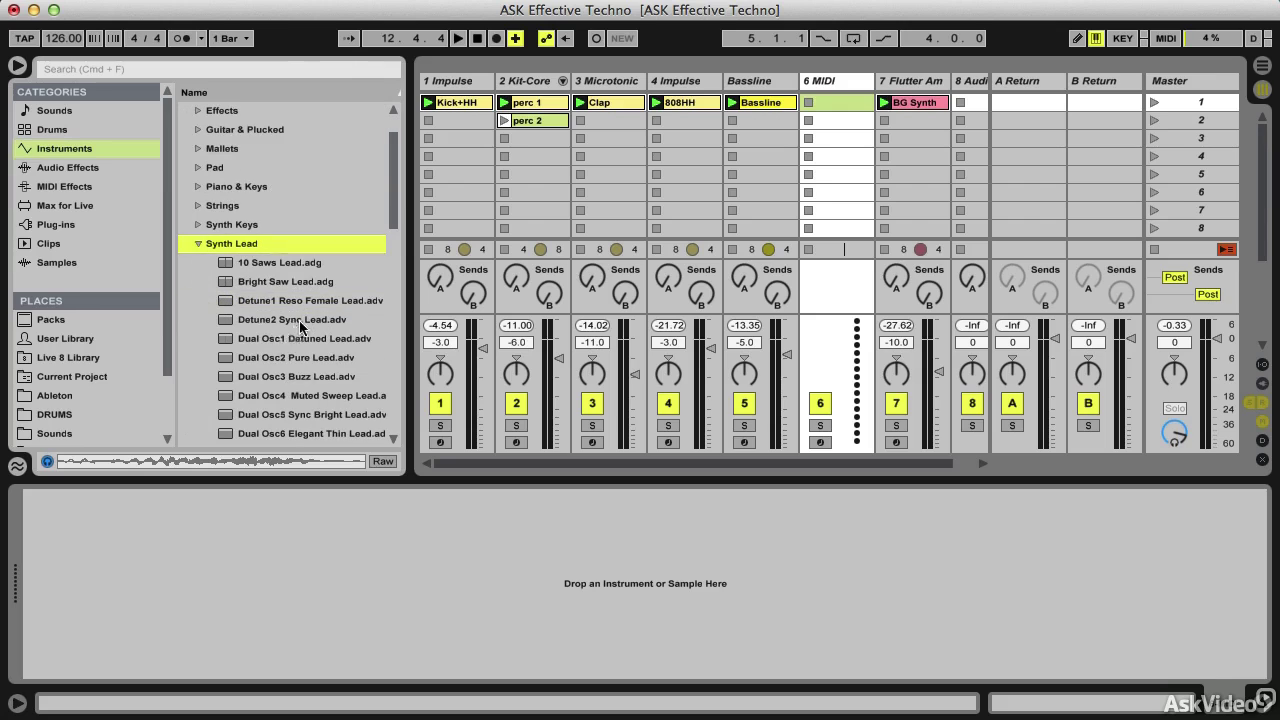
double_click(253, 302)
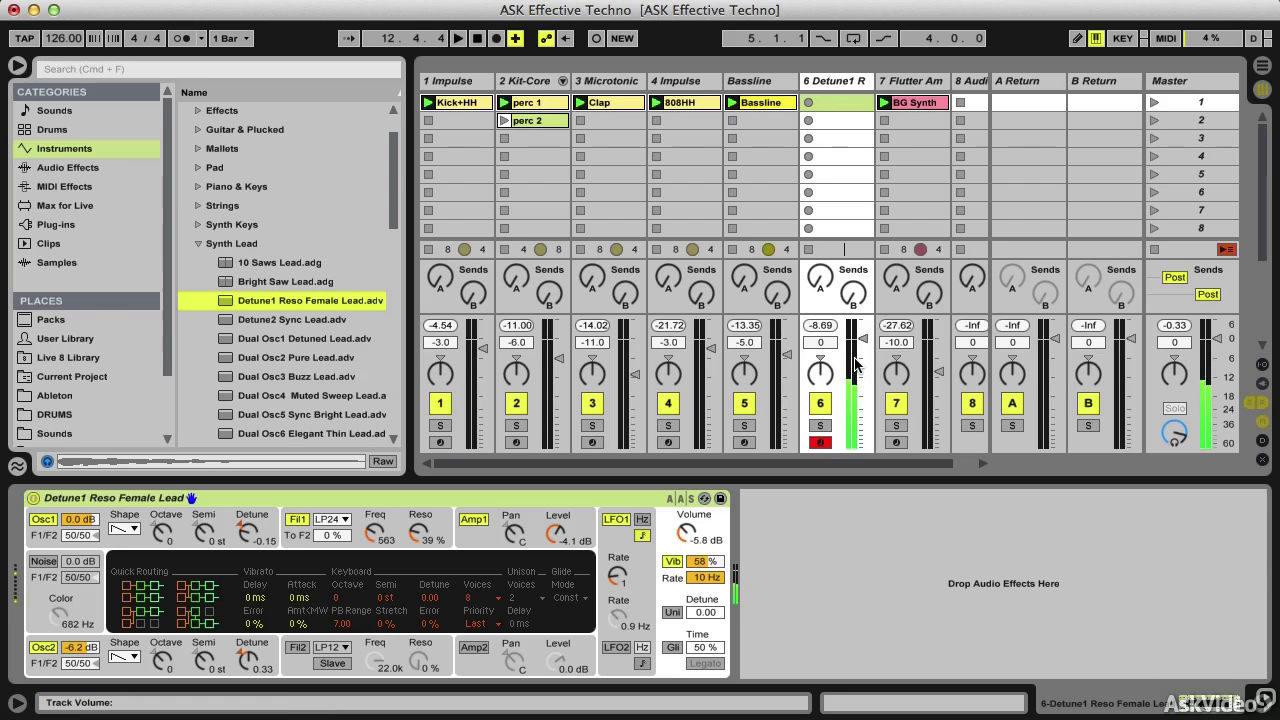
key(z)
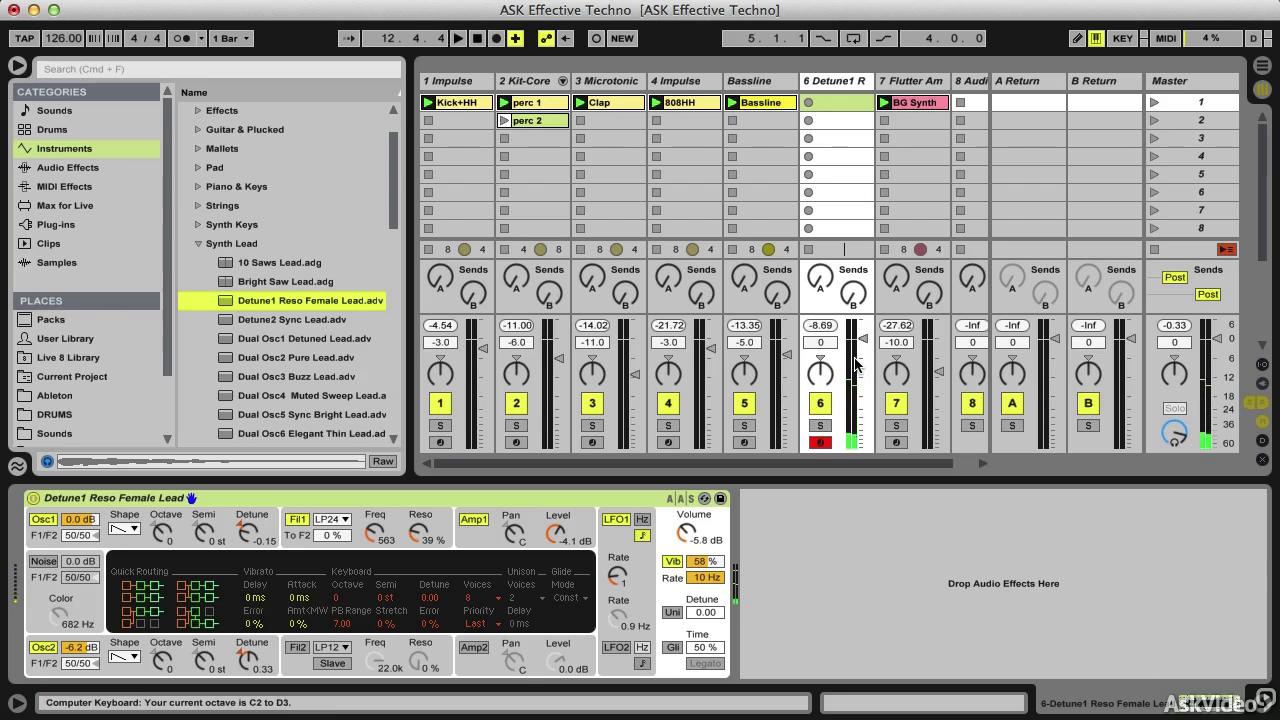
click(199, 243)
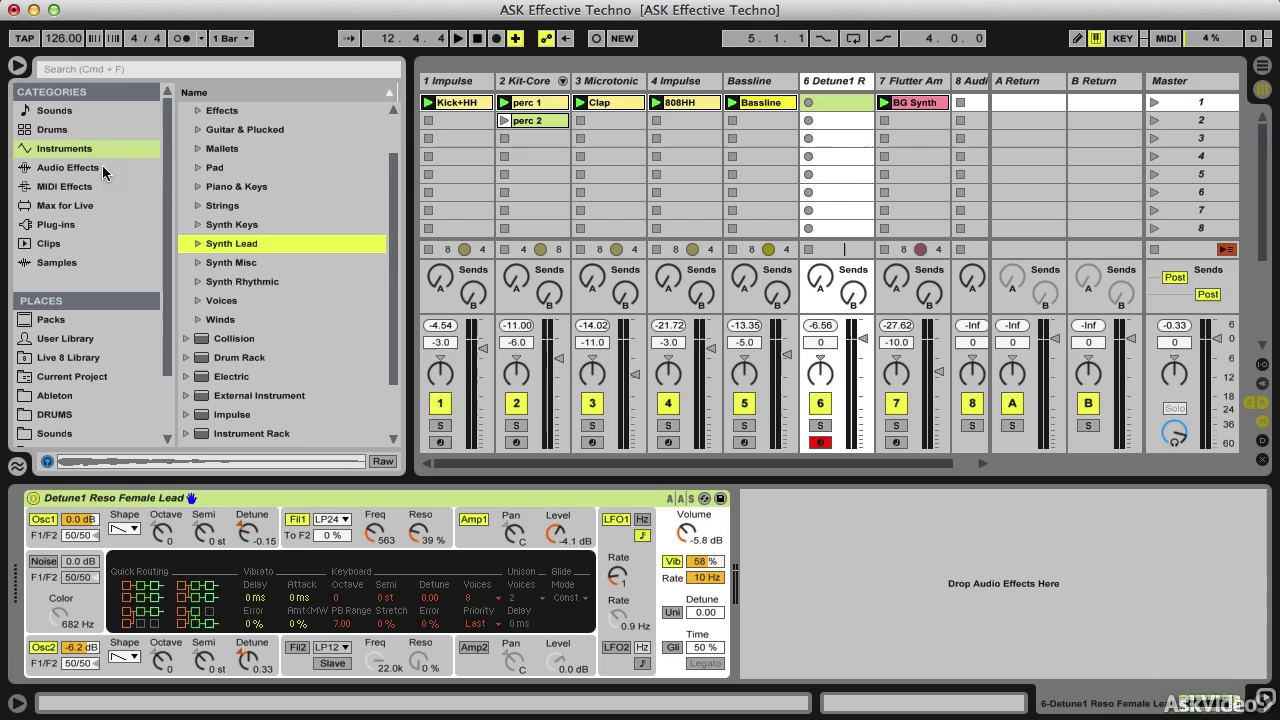
- Add the Grain Delay audio effect after the Detune1 Reso Female Lead instrument
click(67, 170)
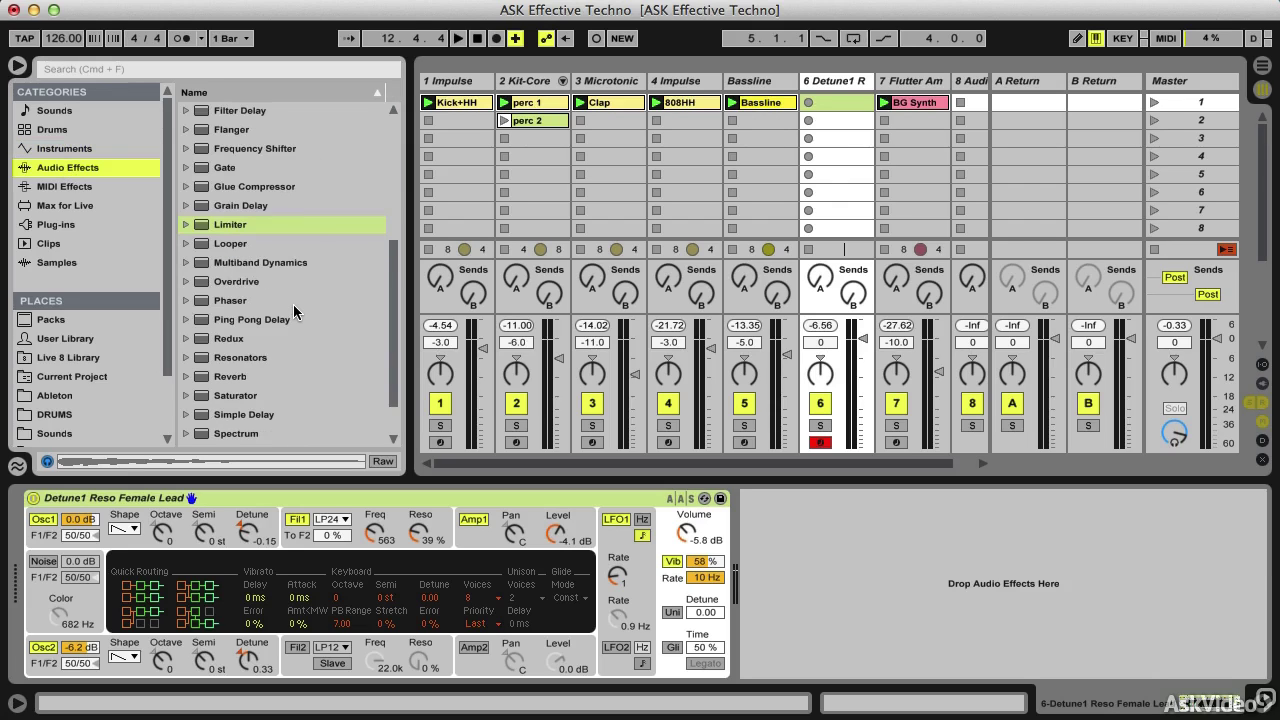
scroll(293, 304, down, 3)
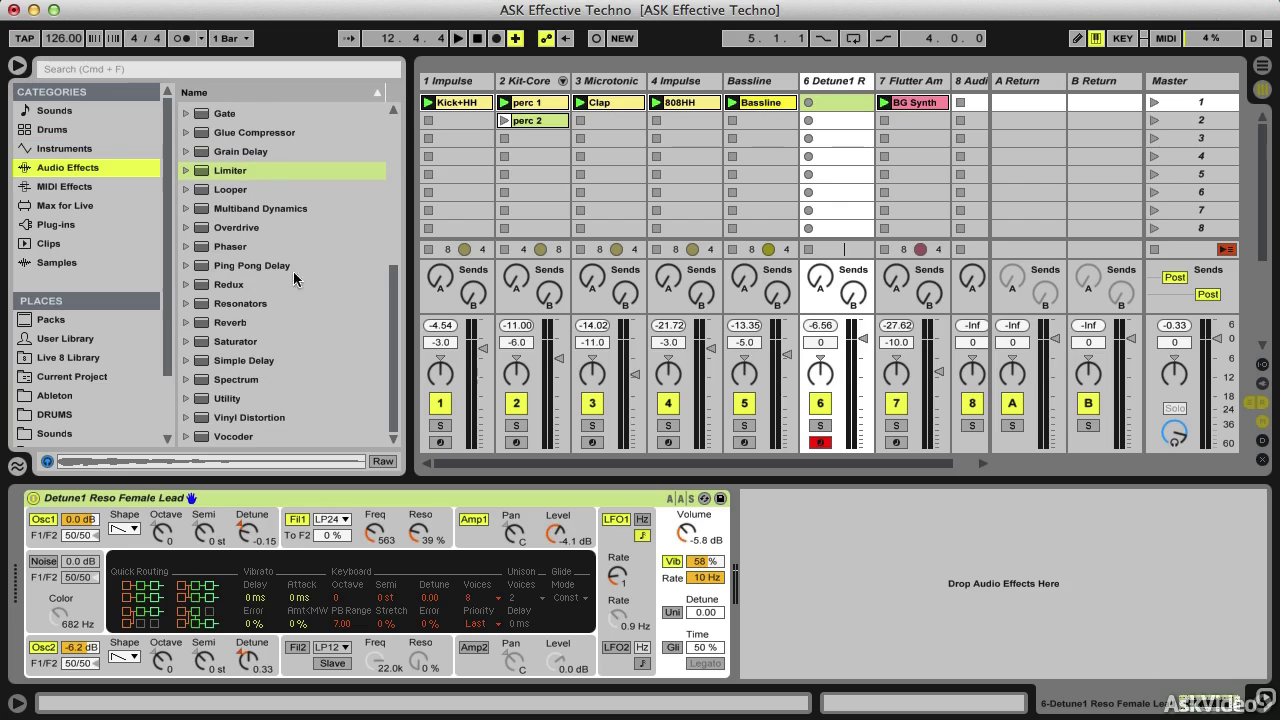
double_click(249, 154)
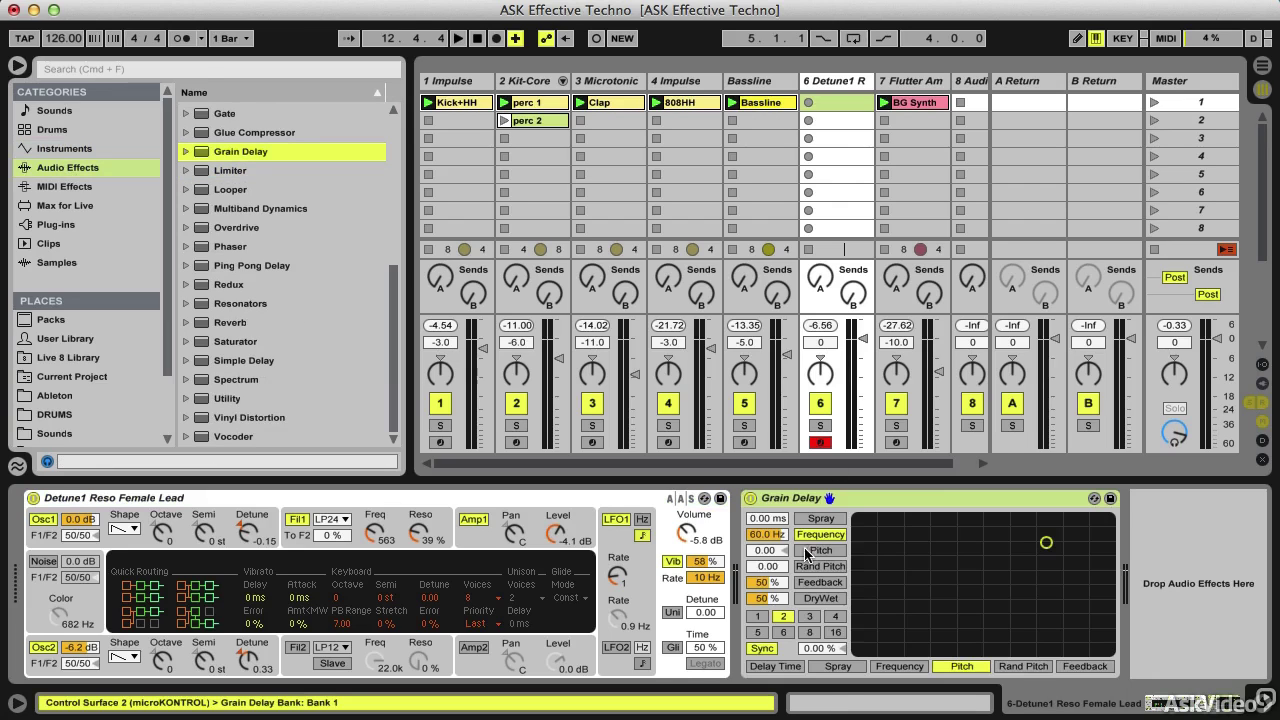
- Set Grain Delay's Frequency to 10.9 Hz, Spray to 0.76 ms and DryWet to 45%
click(770, 535)
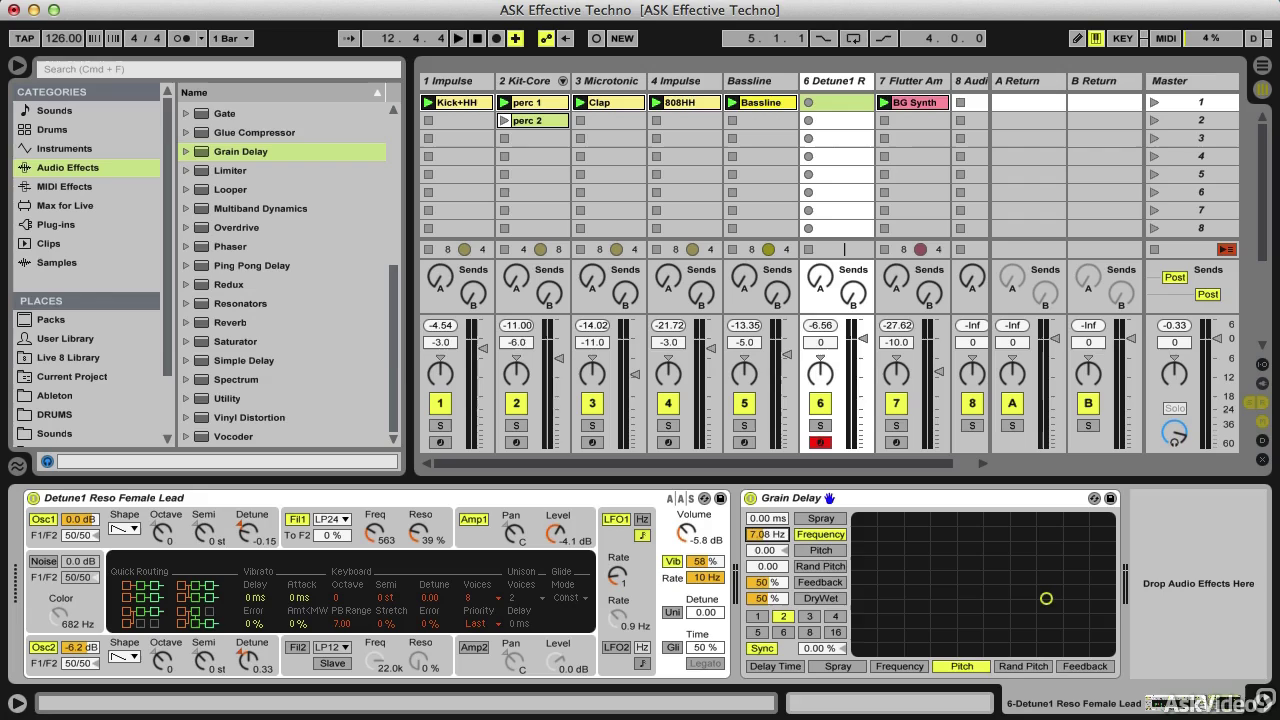
drag(770, 535, 771, 540)
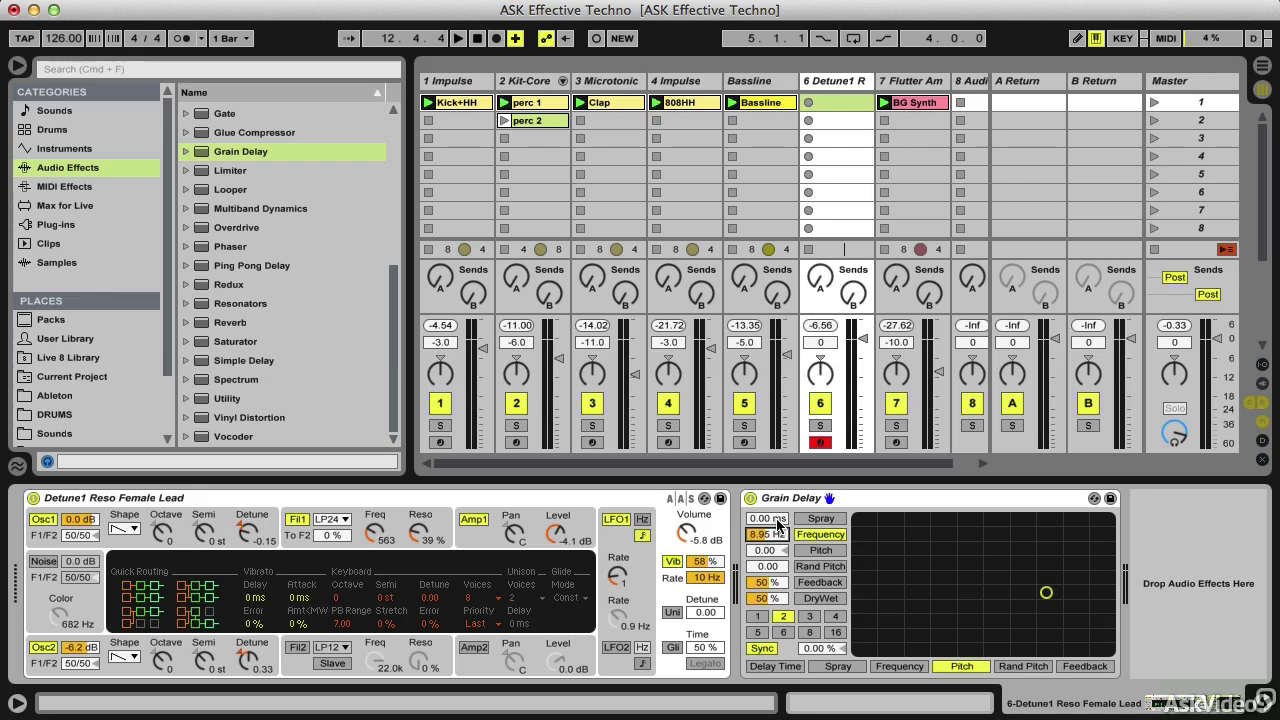
click(770, 519)
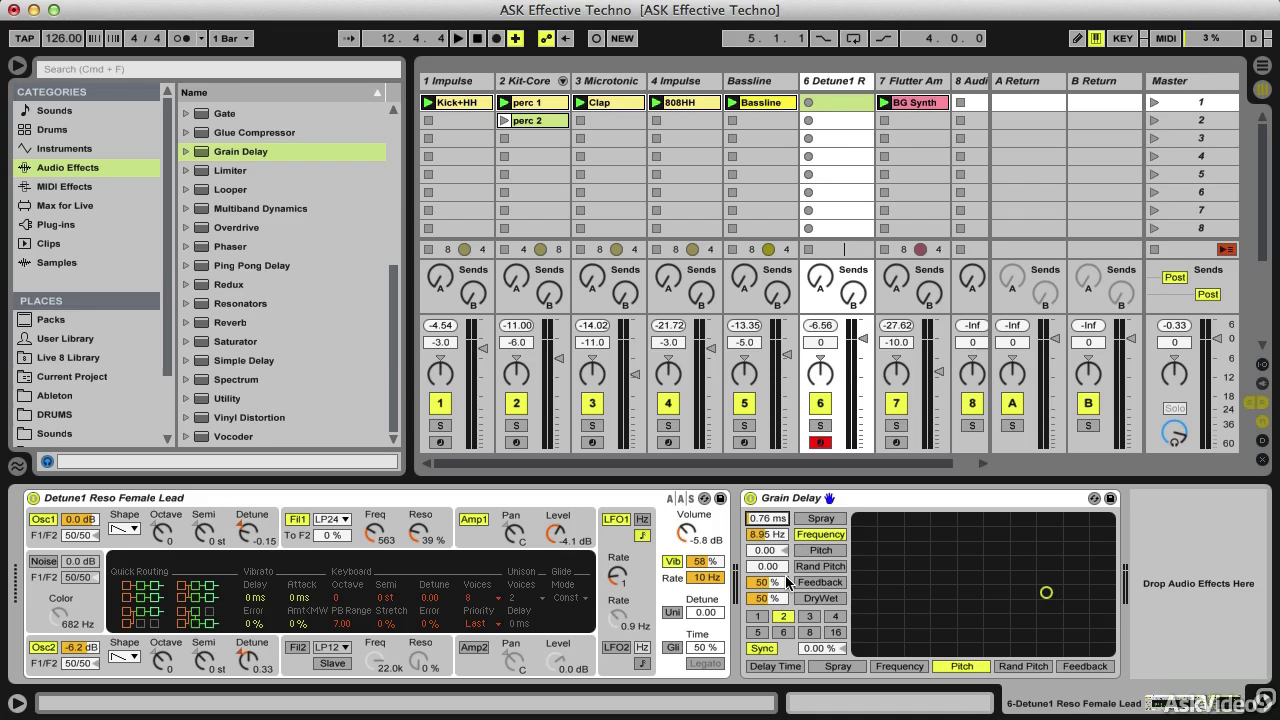
drag(782, 598, 768, 522)
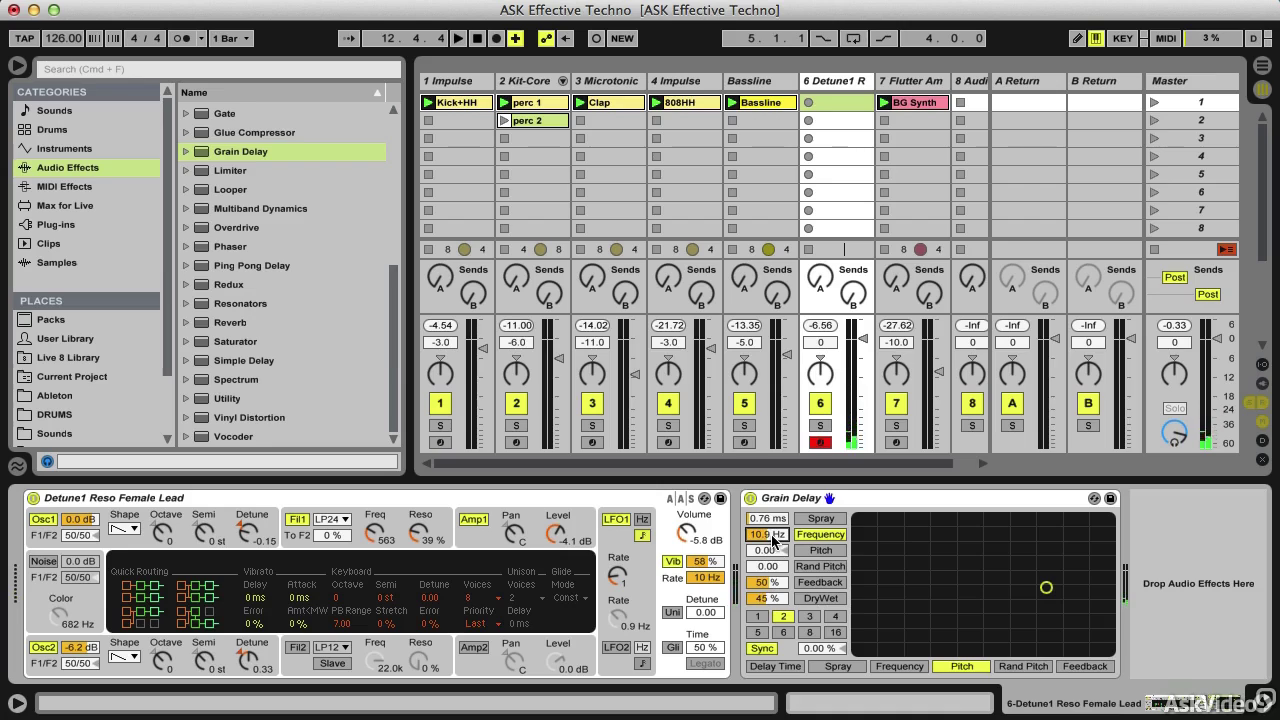
- Add a Reverb after Grain Delay, setting its diffusion High filter to 1.37 kHz and 0.43, Low shelf to 0.56 and Dry/Wet to 30%
click(820, 442)
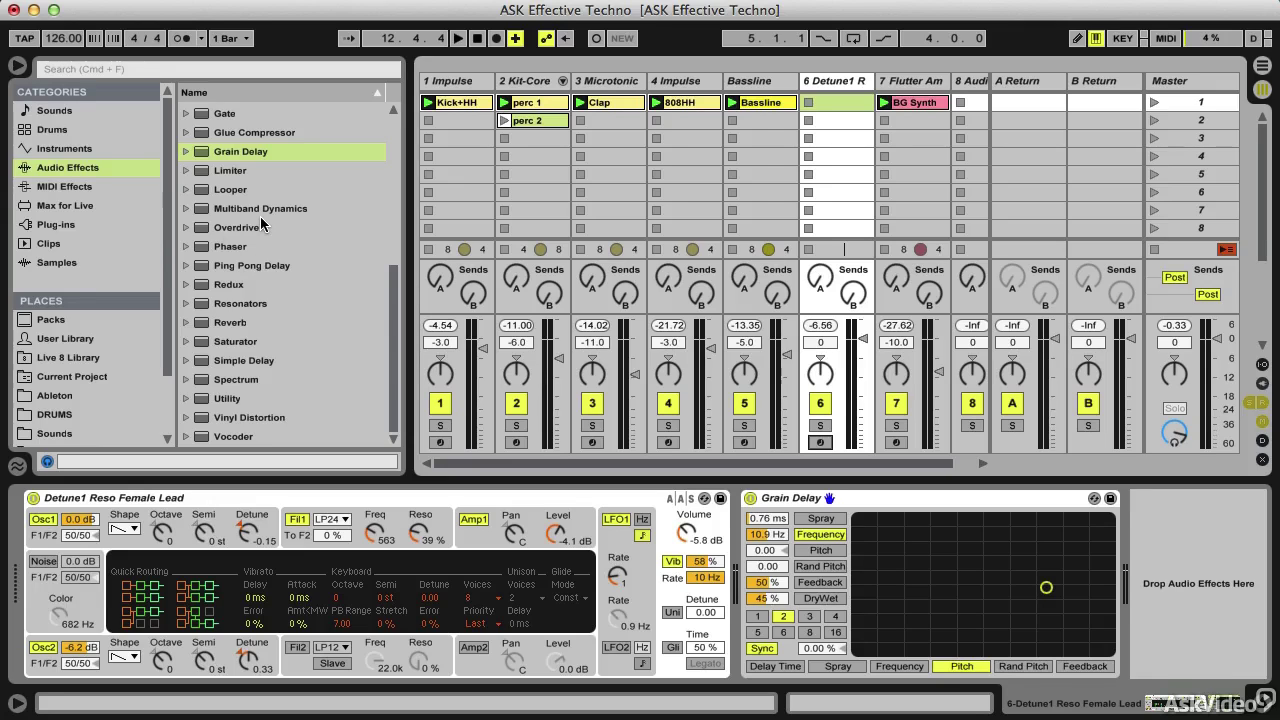
double_click(232, 325)
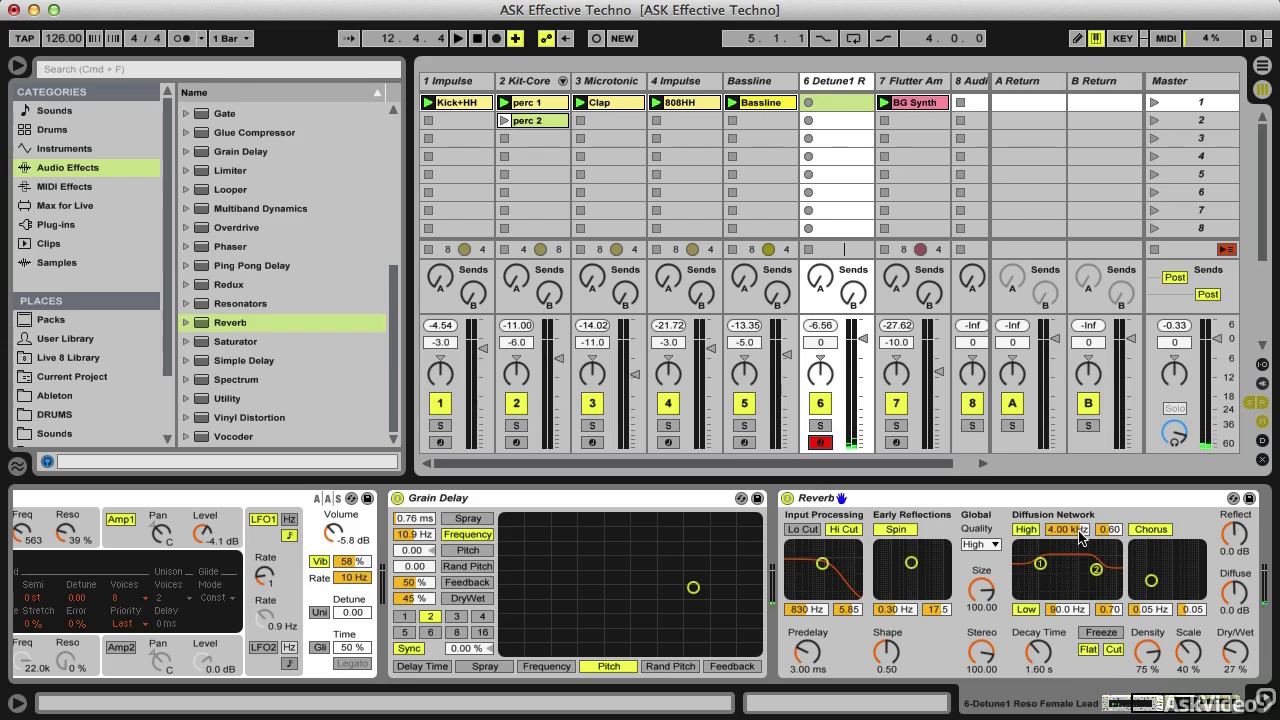
drag(1080, 532, 1080, 560)
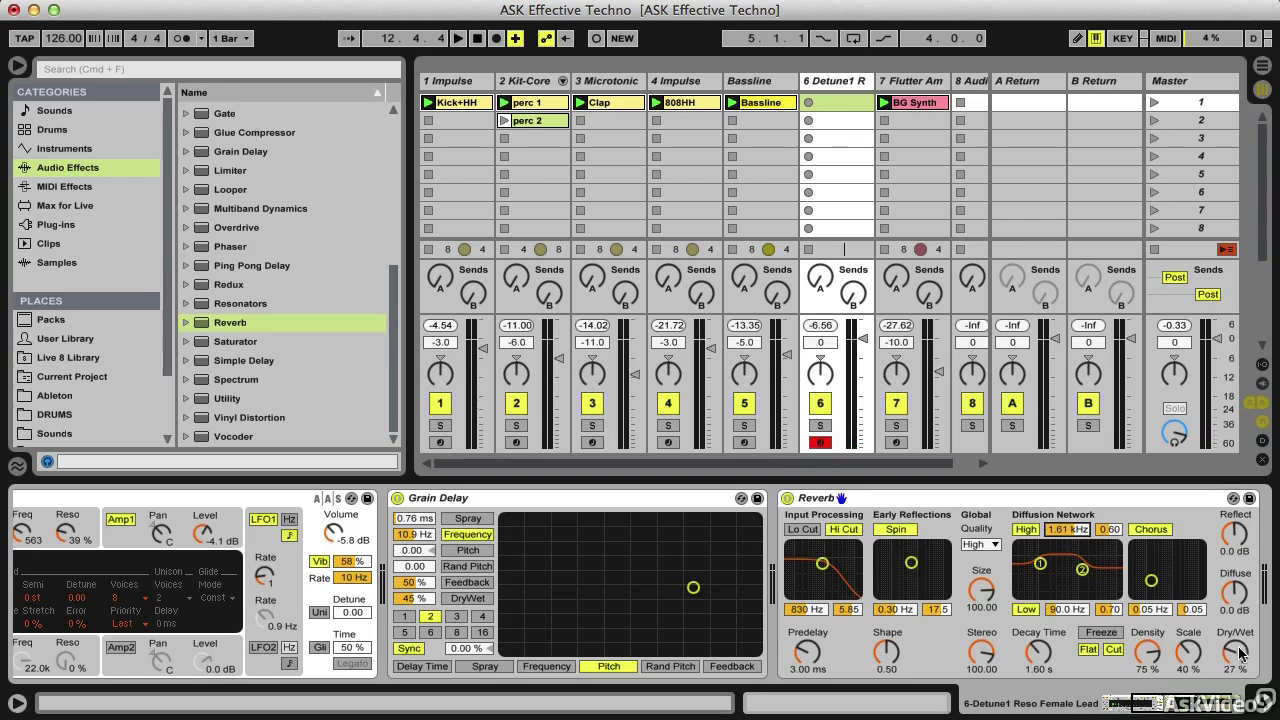
drag(1234, 652, 1234, 648)
drag(1105, 530, 1158, 636)
- Set Reverb's Decay Time to 14.7 s, Predelay to 145 ms, Dry/Wet to 19% and diffusion Low frequency to 122 Hz
drag(1038, 655, 1038, 635)
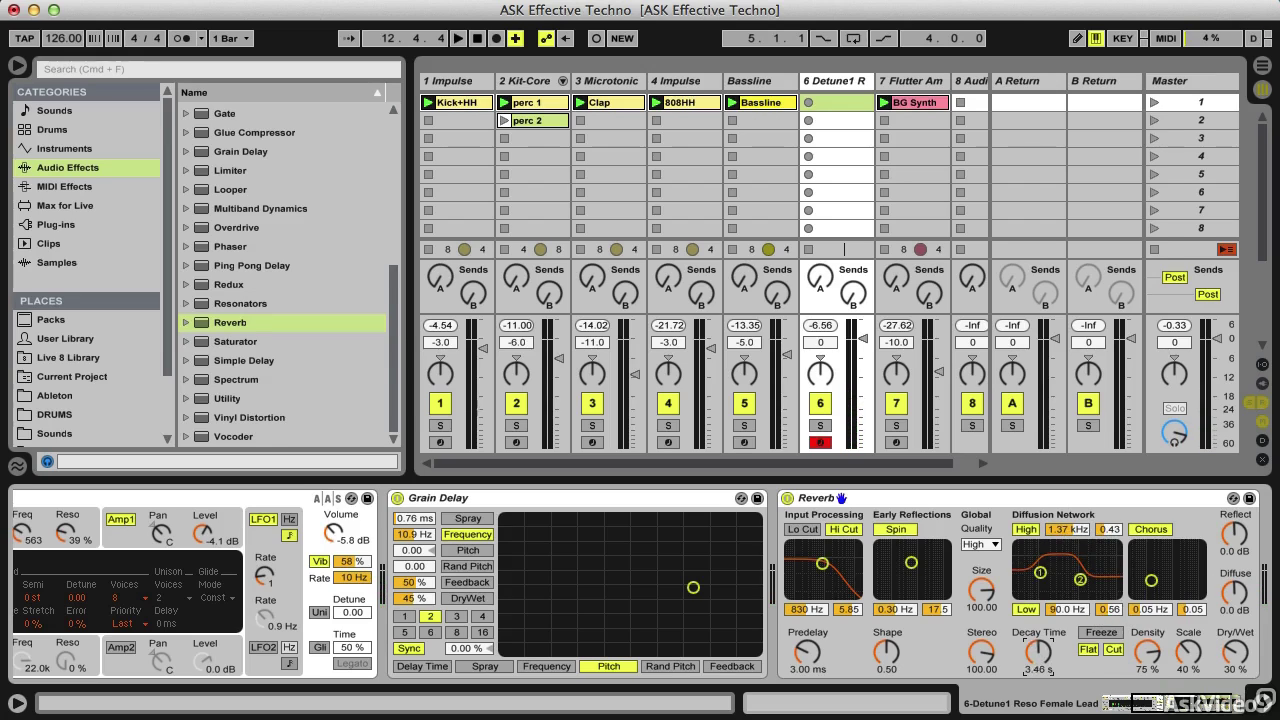
drag(807, 652, 807, 640)
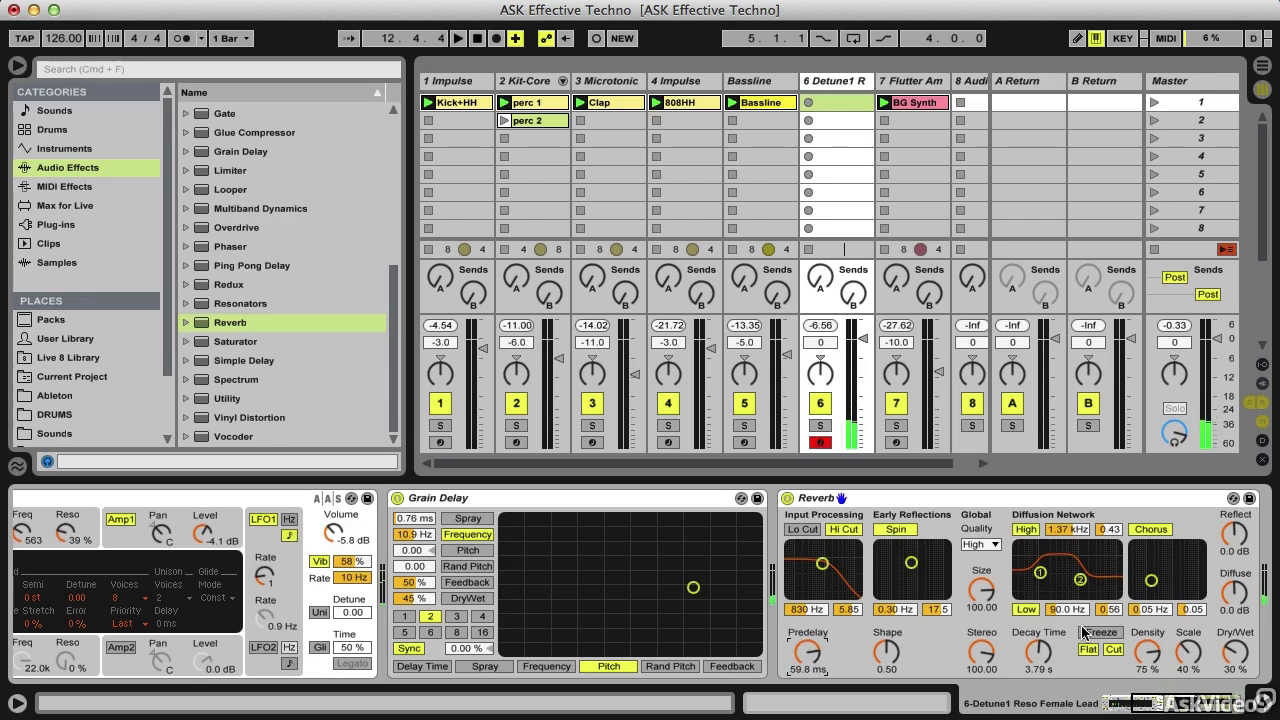
drag(1235, 652, 1235, 638)
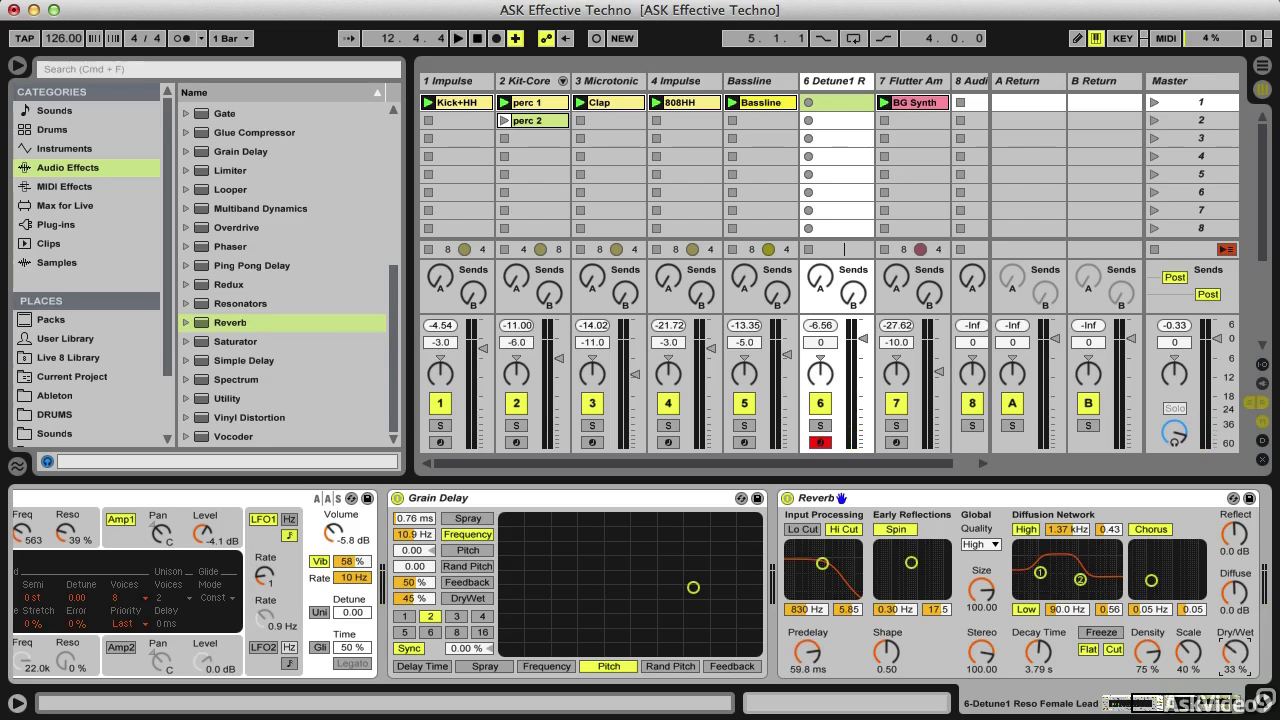
drag(797, 666, 797, 630)
drag(1036, 656, 1038, 620)
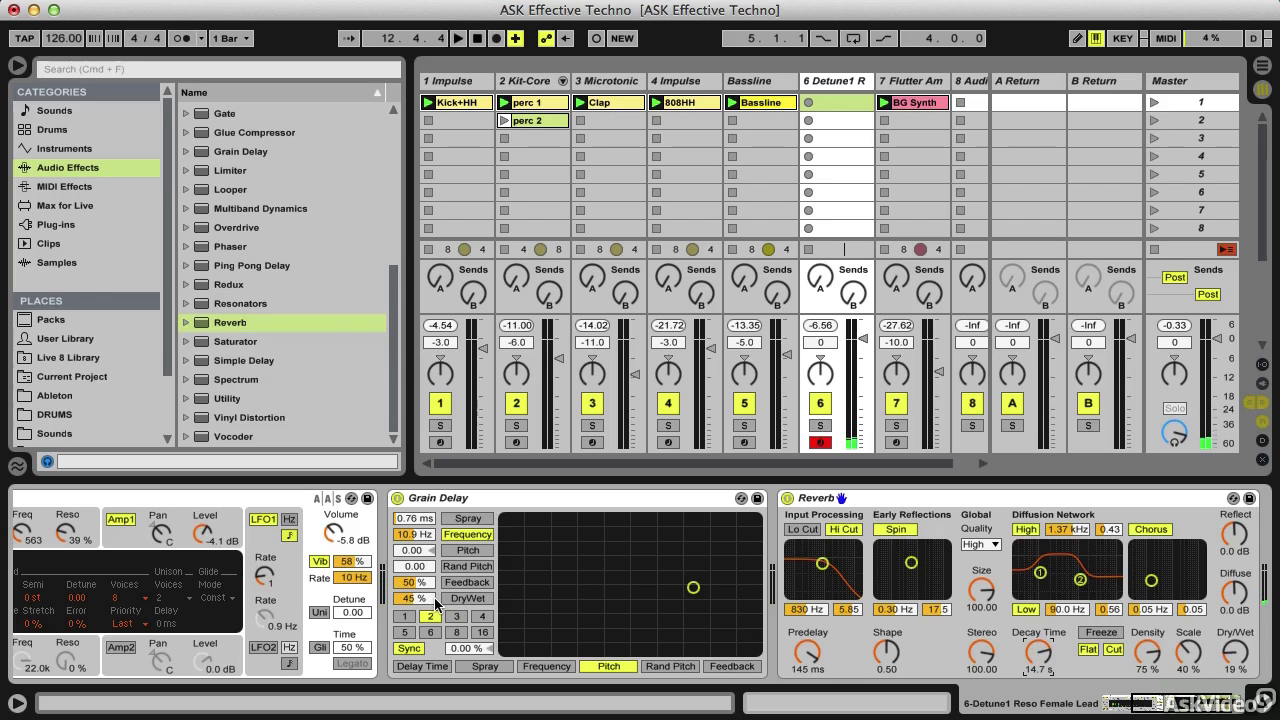
drag(1074, 609, 1074, 598)
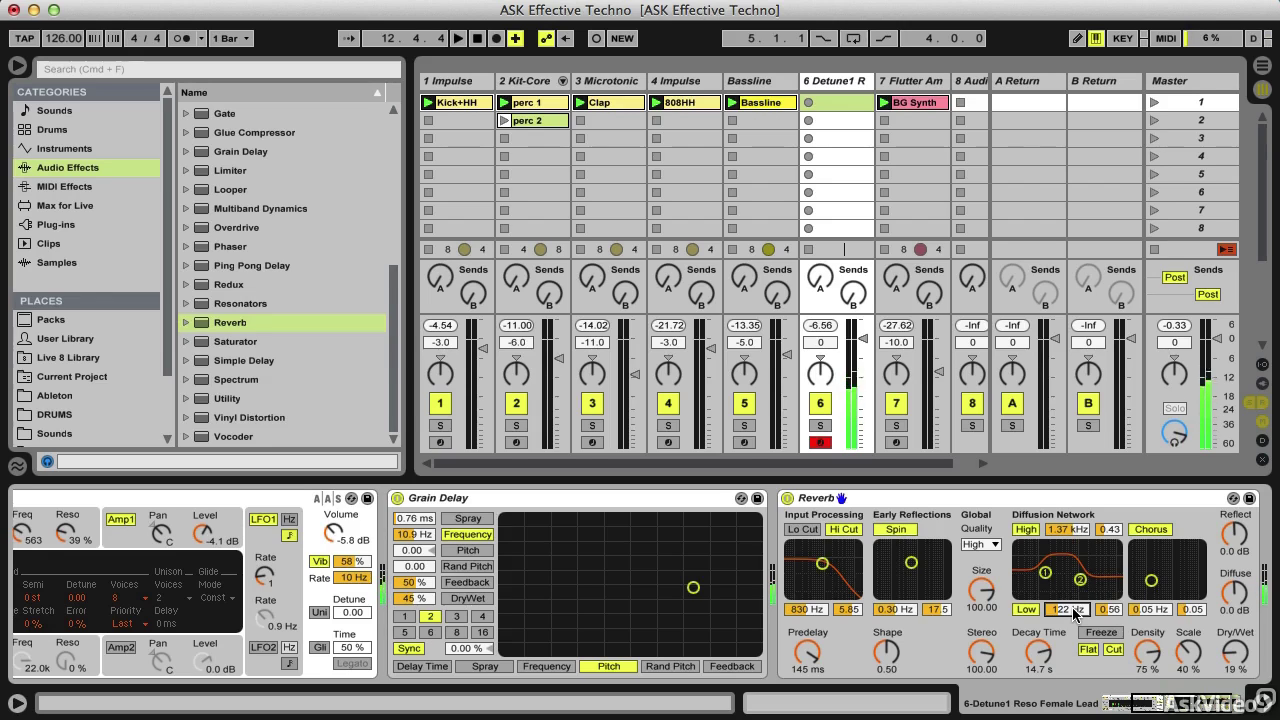
- Play the set and record a four-bar clip of two short G#2–C3 chords into track 6's first slot
key(space)
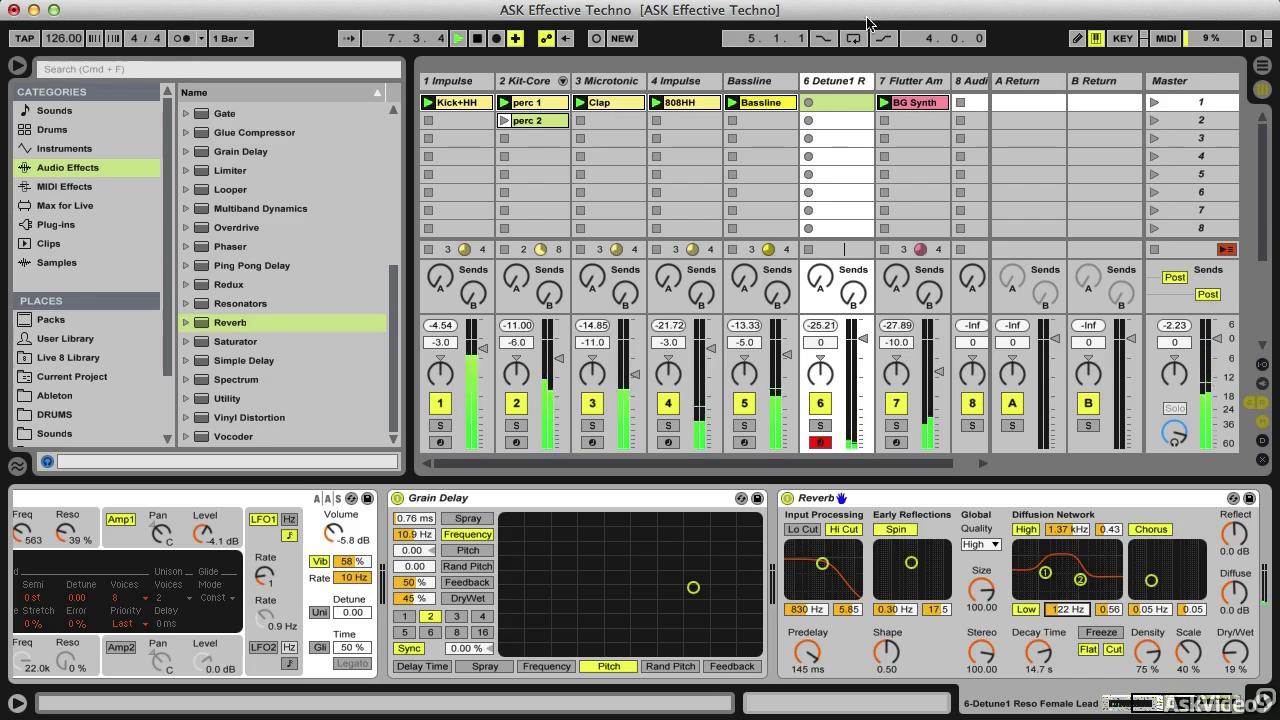
click(813, 101)
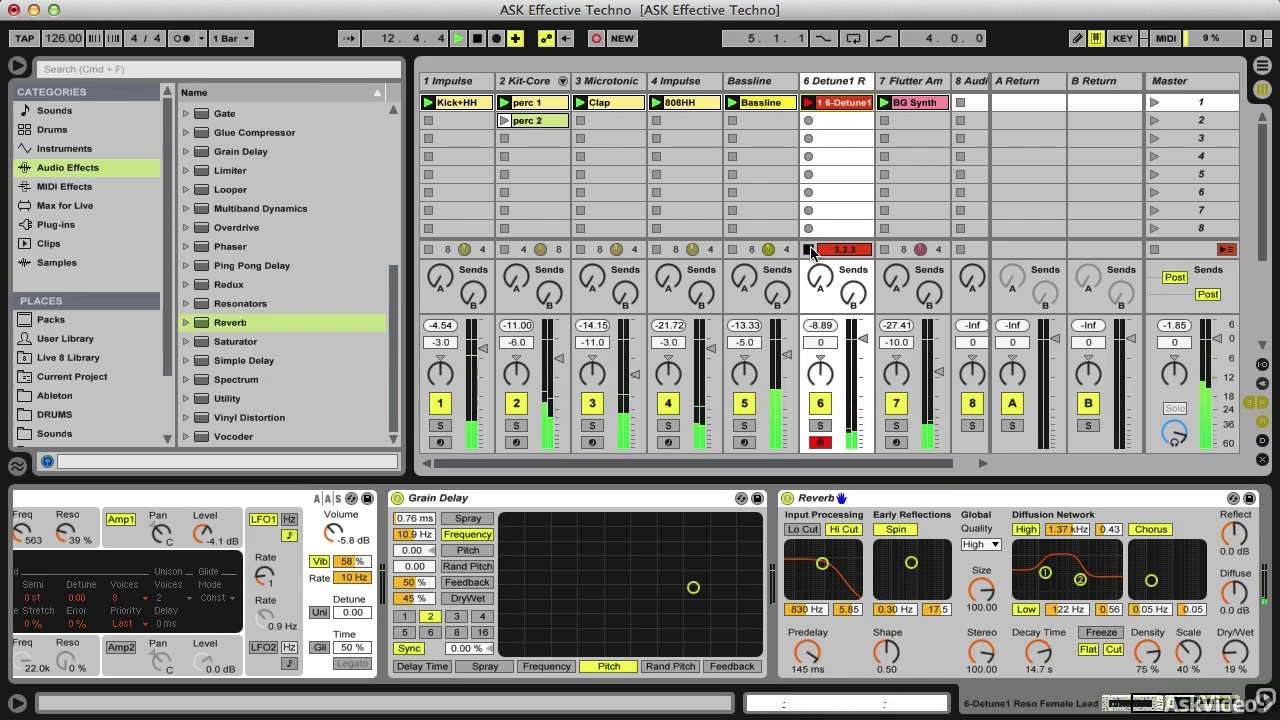
- Quantize all notes of the recorded clip to 1/16 and move the second C3 note one sixteenth earlier to 3.3.4
double_click(860, 103)
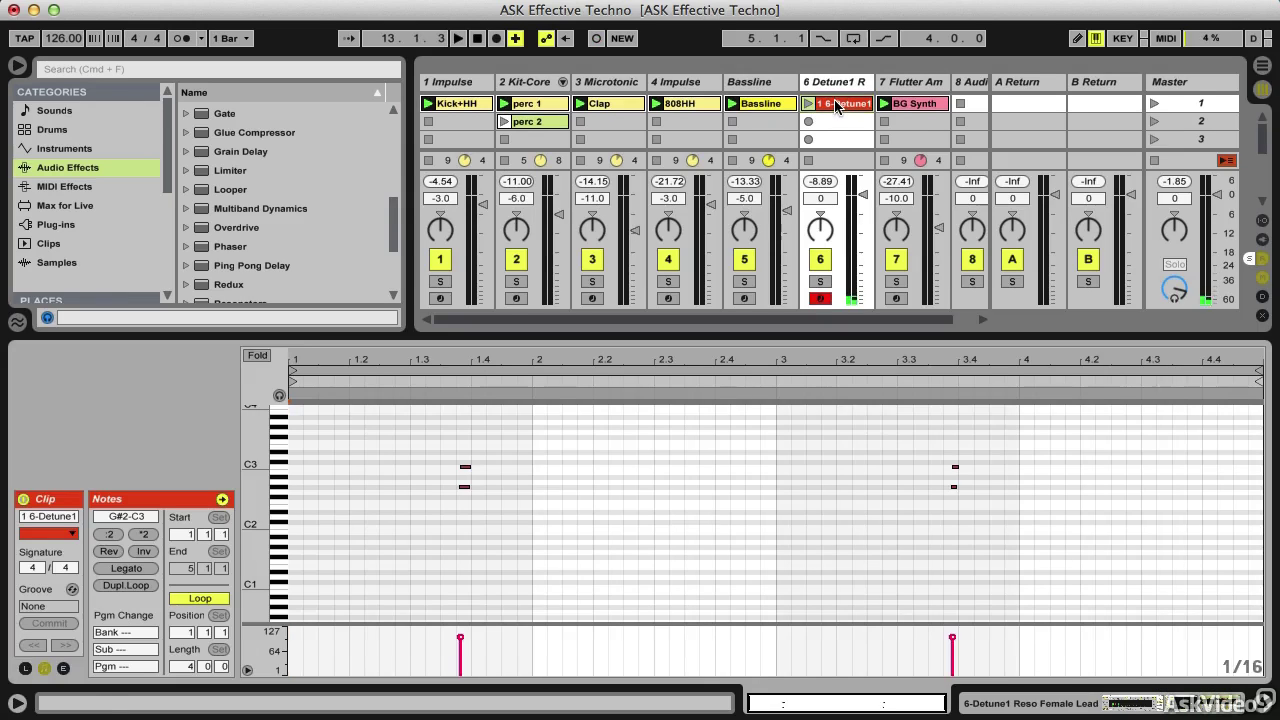
drag(256, 488, 1026, 538)
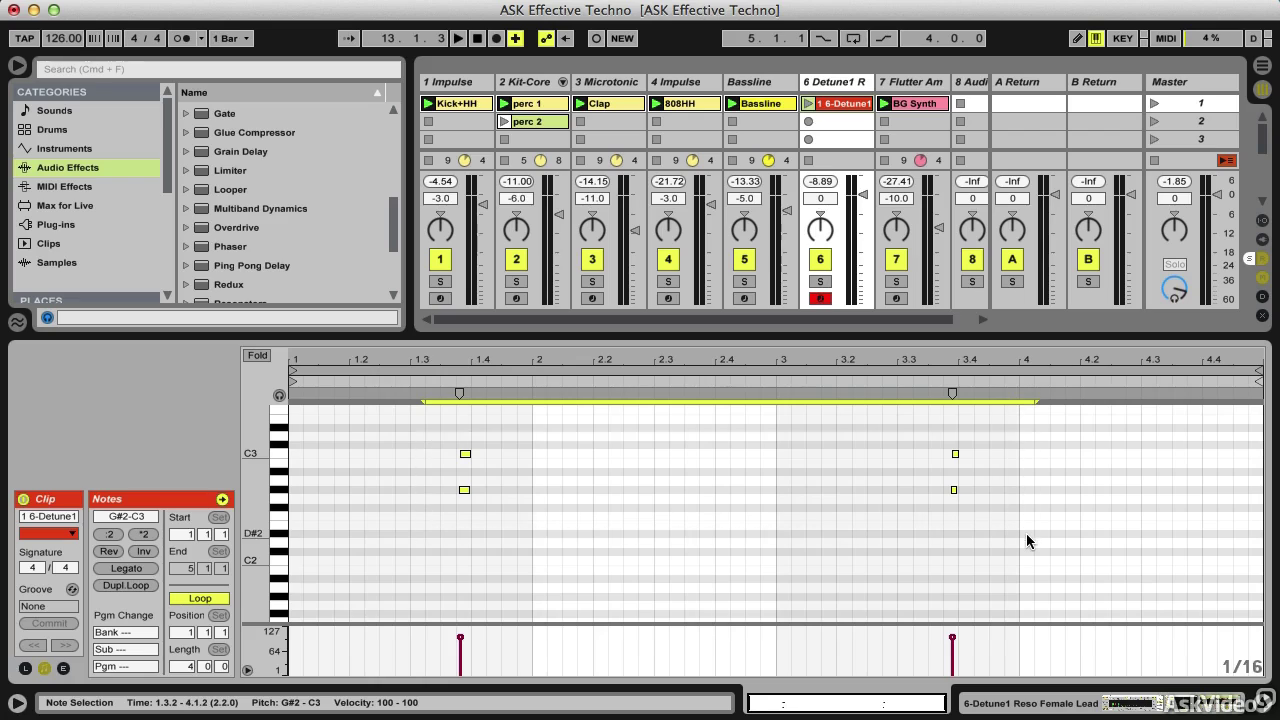
key(super+u)
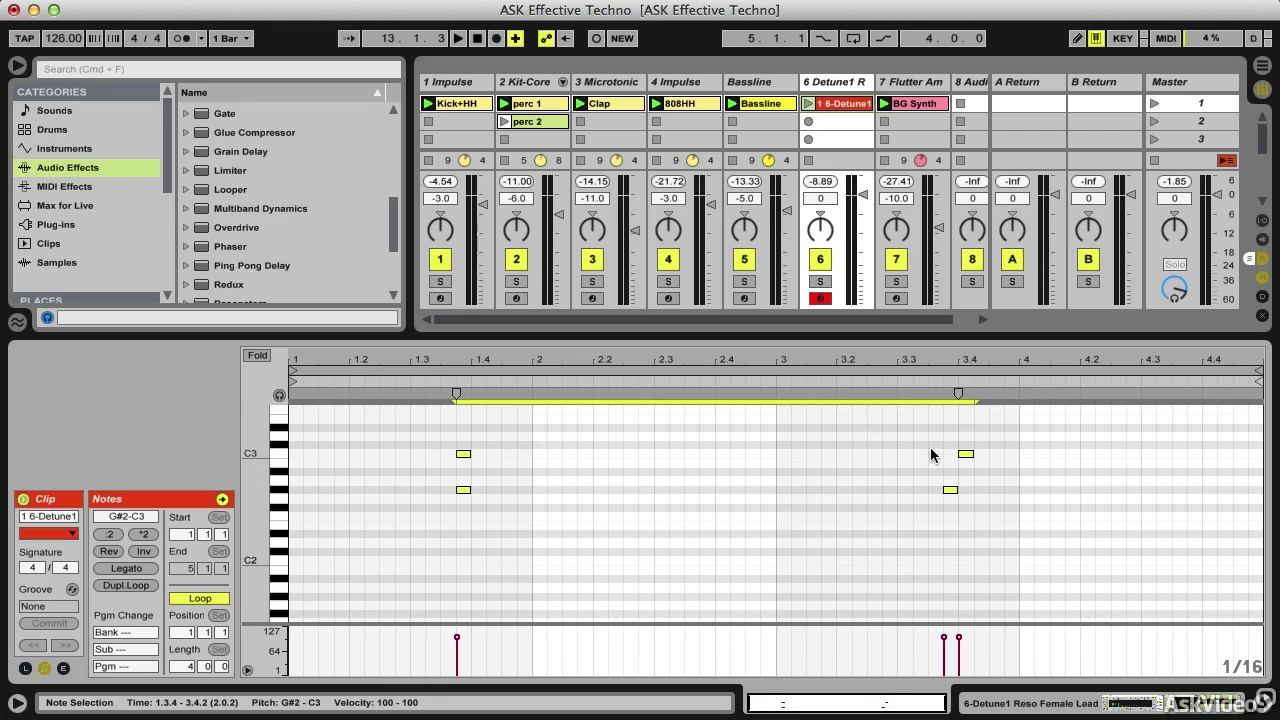
drag(930, 451, 991, 459)
key(Left)
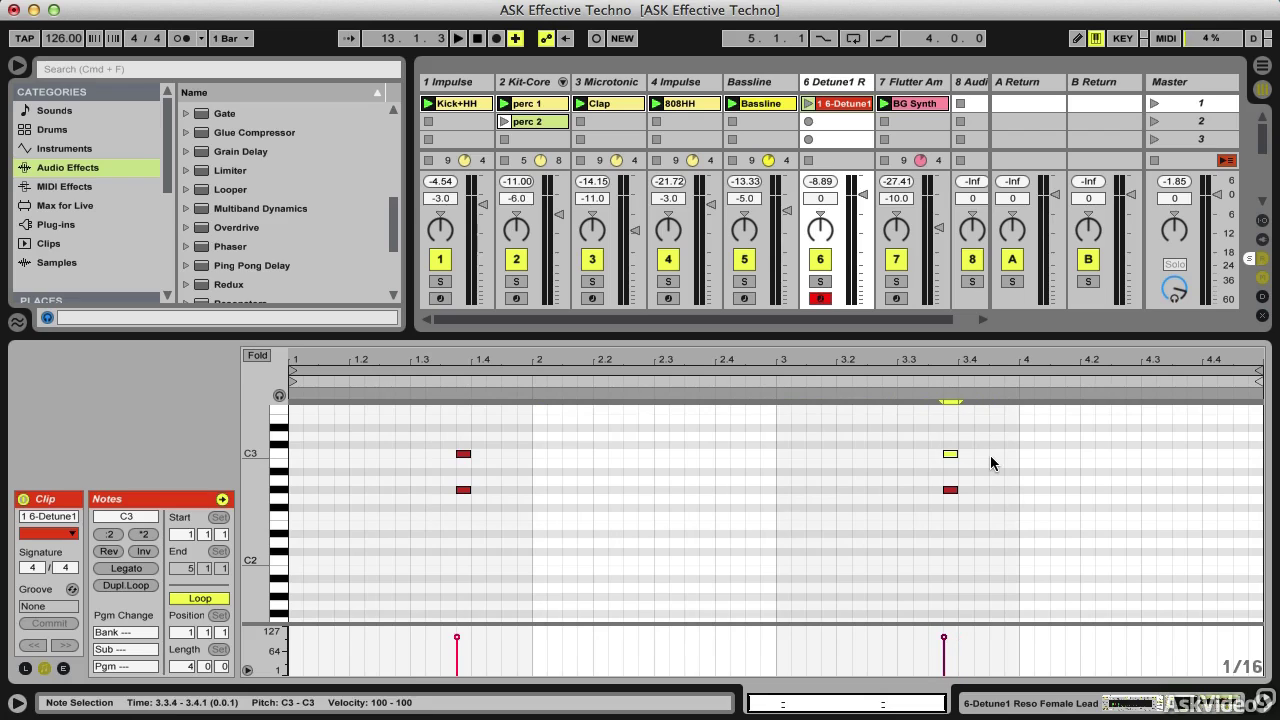
- Launch the quantized lead clip together with the other clips and disarm track 6
click(836, 88)
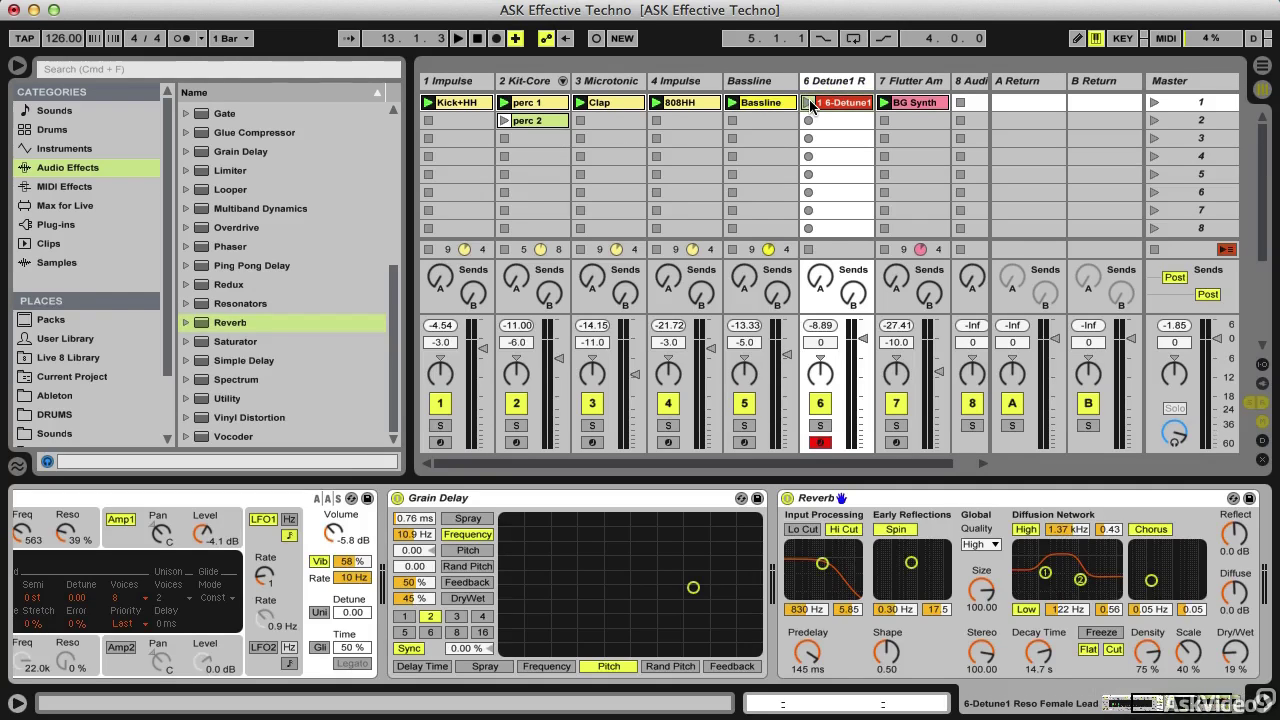
click(809, 102)
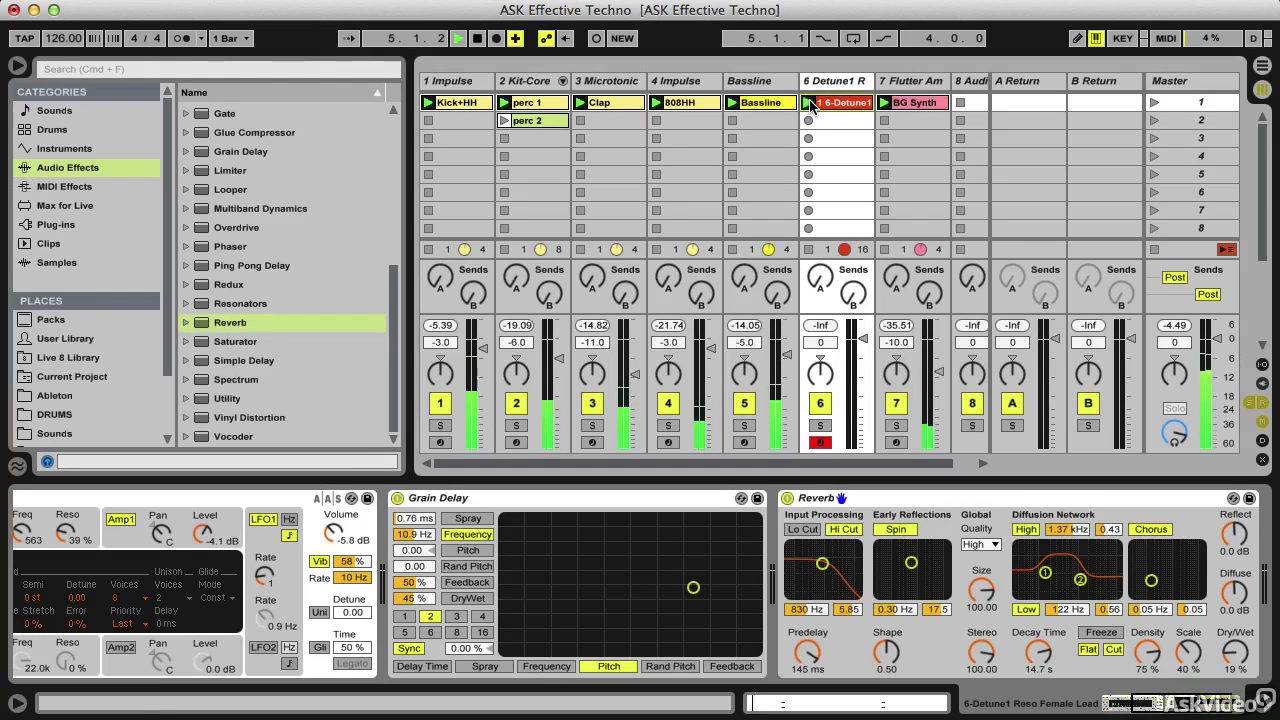
click(820, 442)
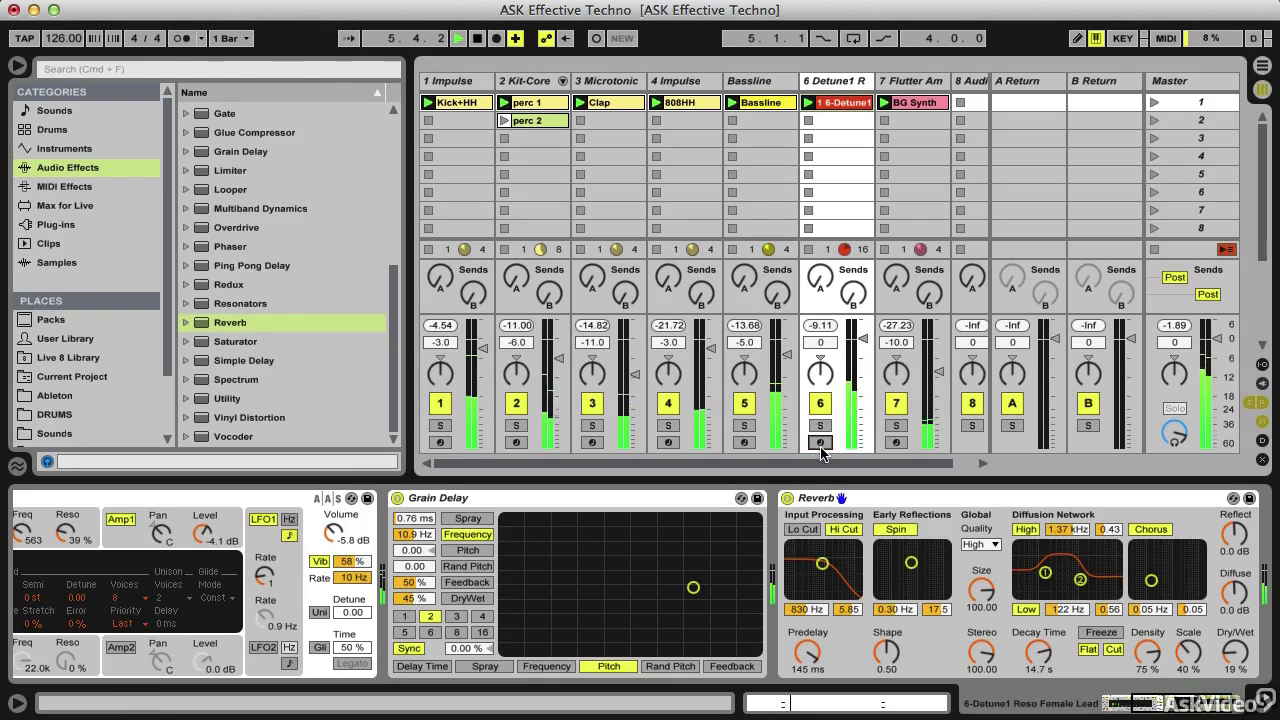
- Raise both C3 notes in the lead clip two semitones to D3
double_click(855, 104)
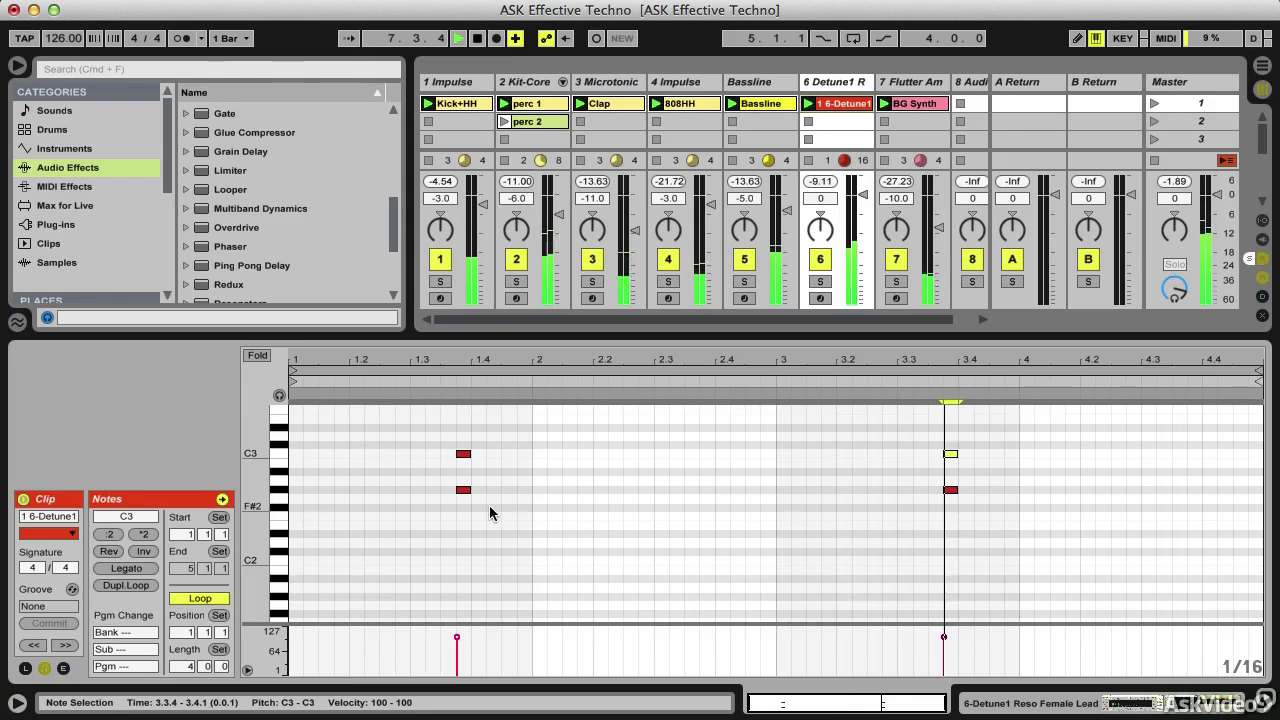
click(277, 490)
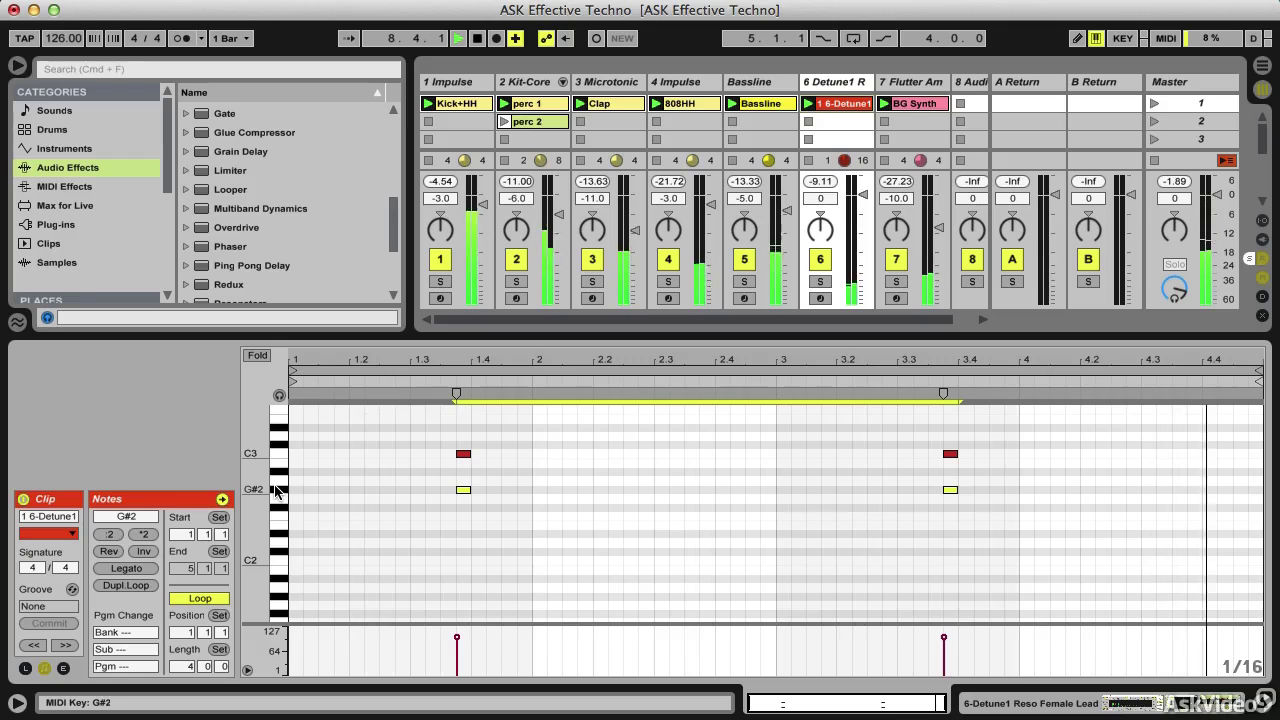
drag(404, 443, 979, 466)
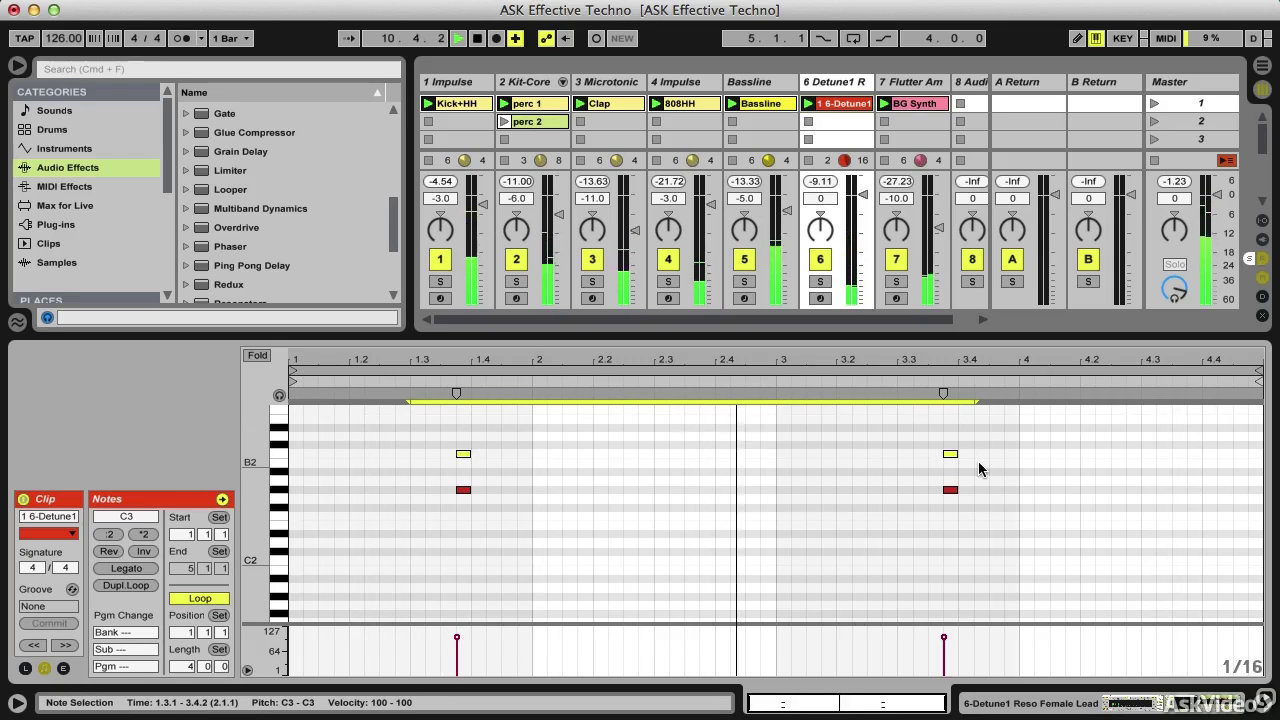
key(Up)
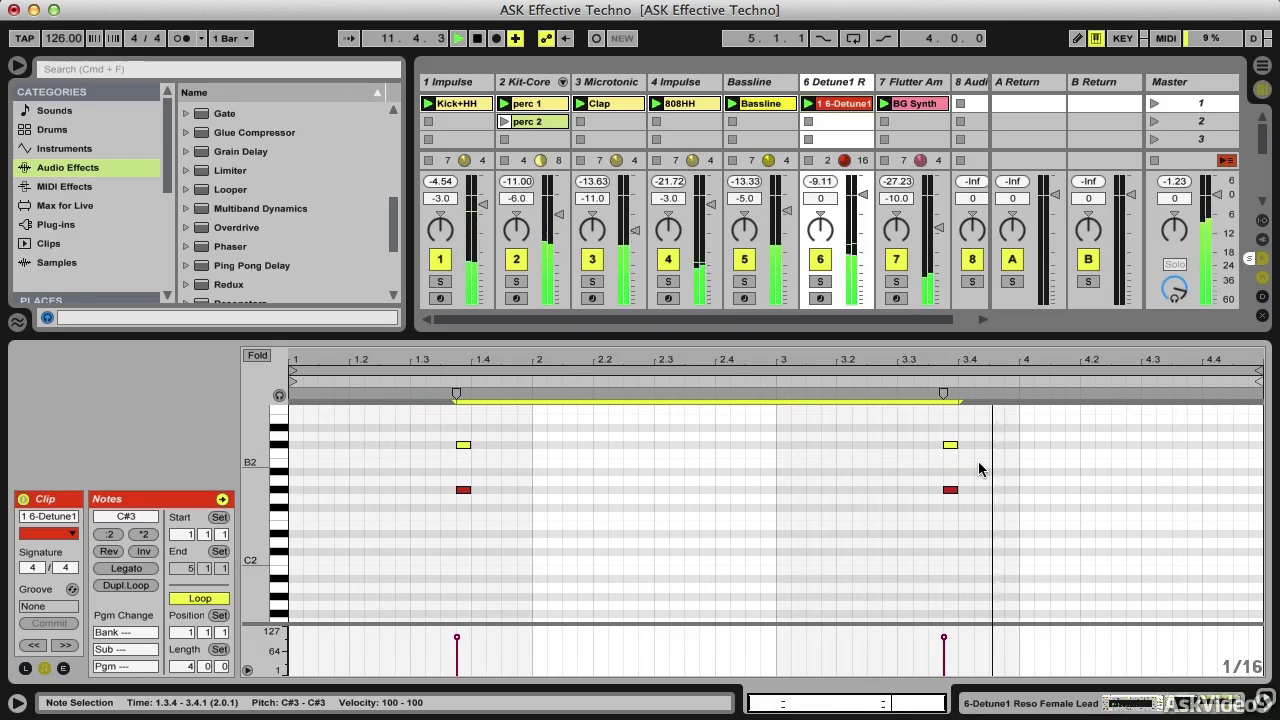
key(Up)
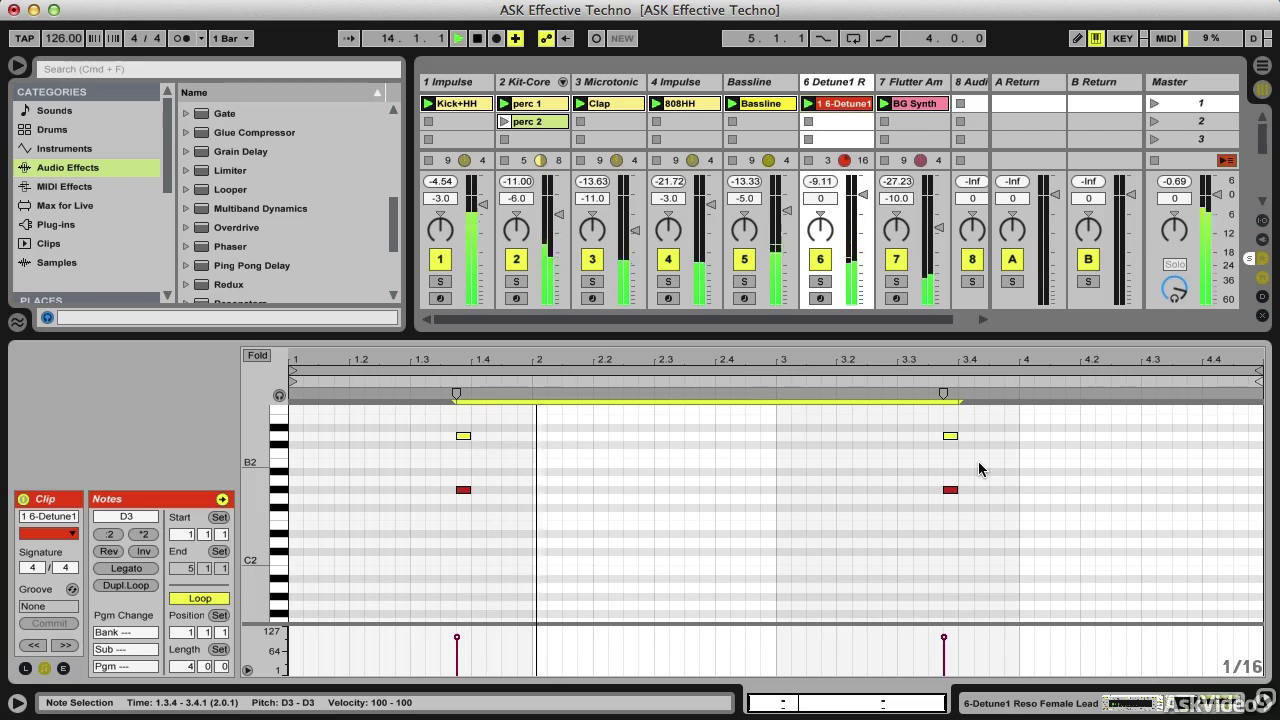
- Soften the lead with track 6's volume at -6.0 dB, Grain Delay's DryWet at 33% and Reverb's input filter at 378 Hz
click(832, 86)
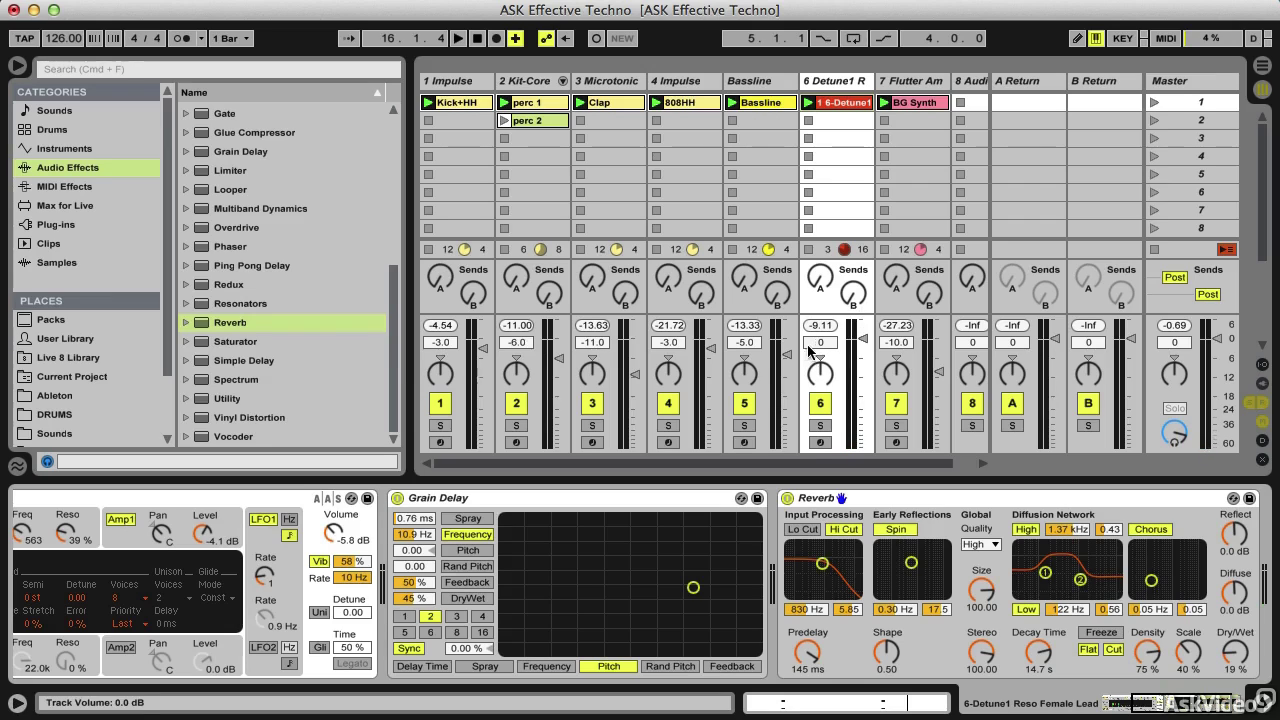
scroll(818, 343, down, 2)
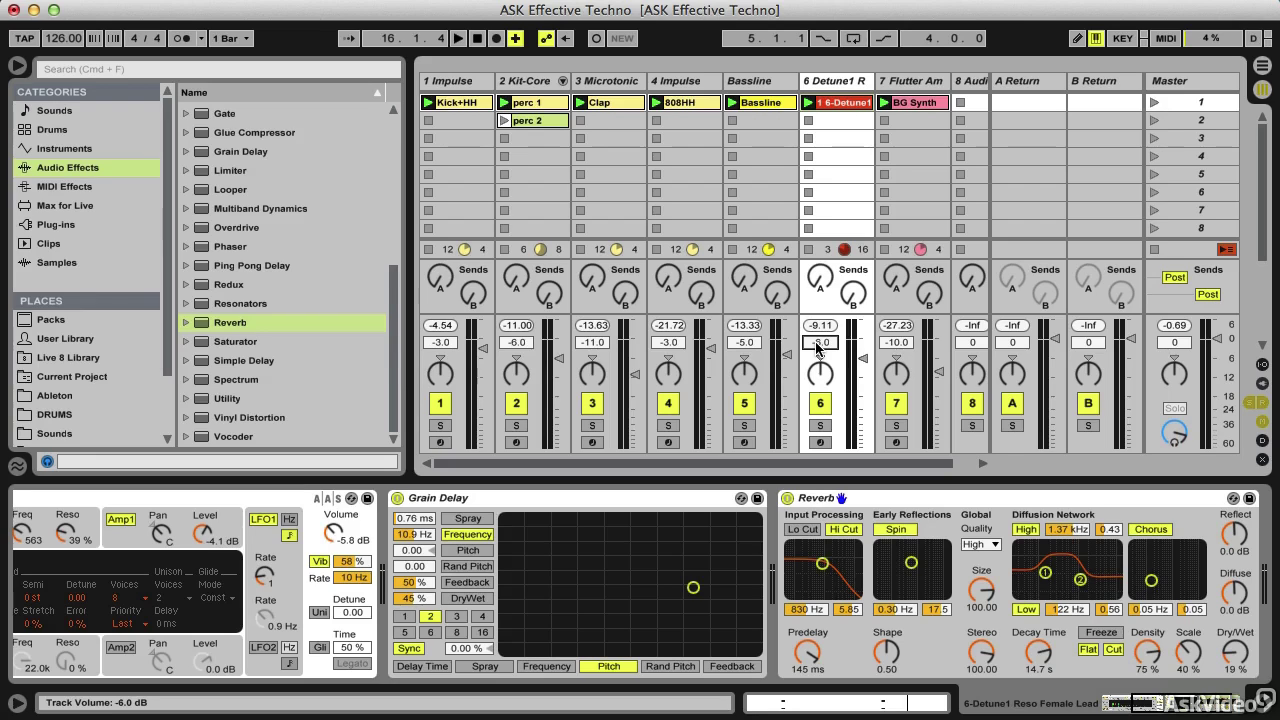
key(space)
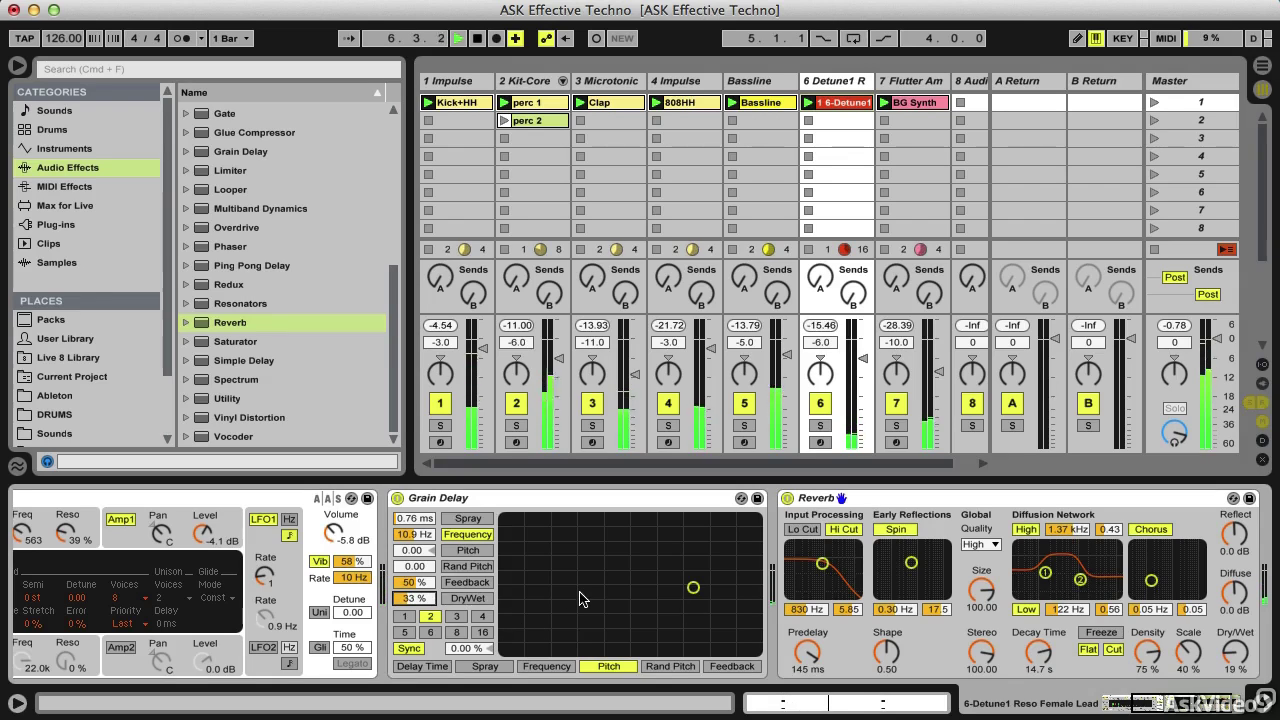
mouse_move(799, 612)
mouse_down()
mouse_move(799, 630)
mouse_move(799, 617)
mouse_up()
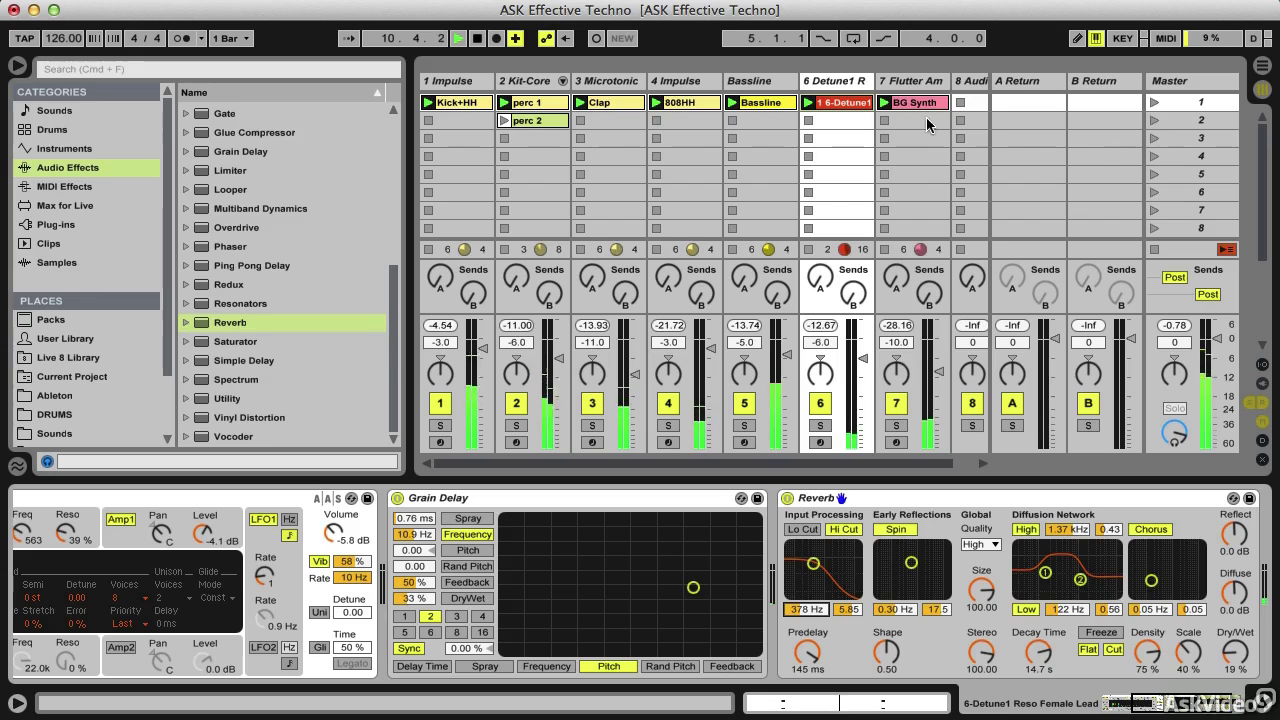
- Try transposing all notes of the lead clip down two semitones to F#2–C3, and move them back up to G#2–D3
double_click(845, 104)
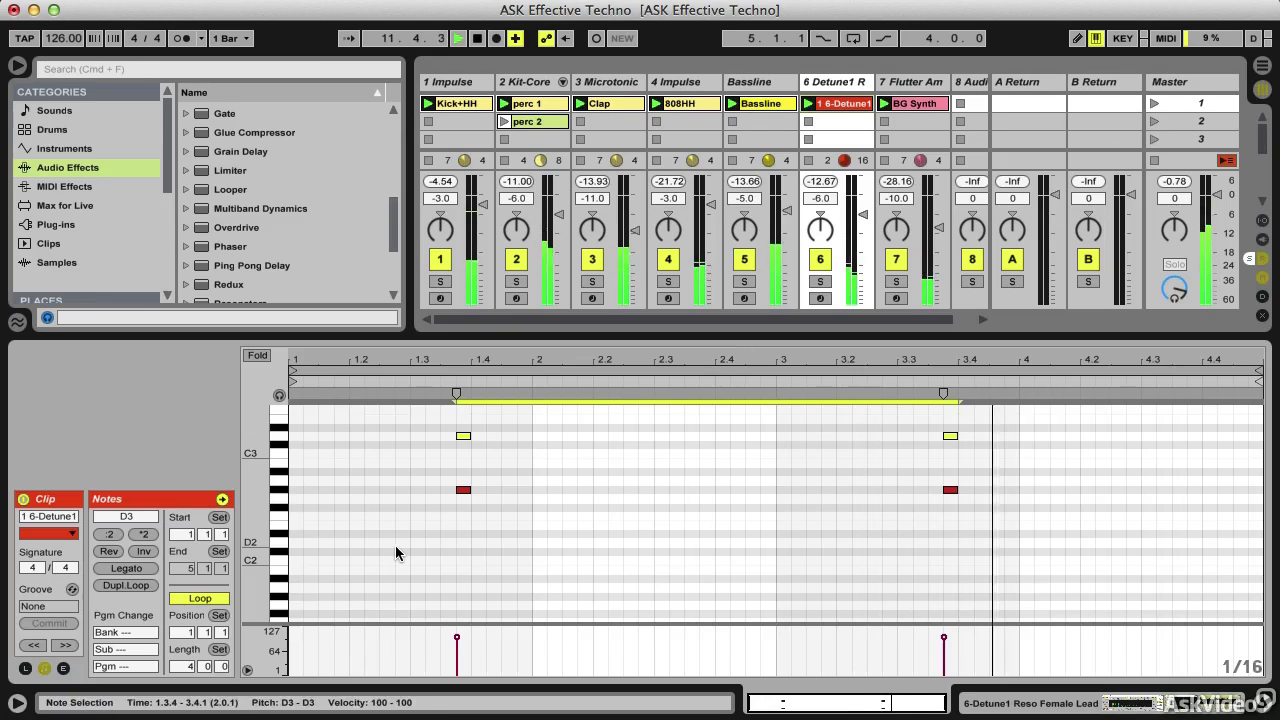
key(super+a)
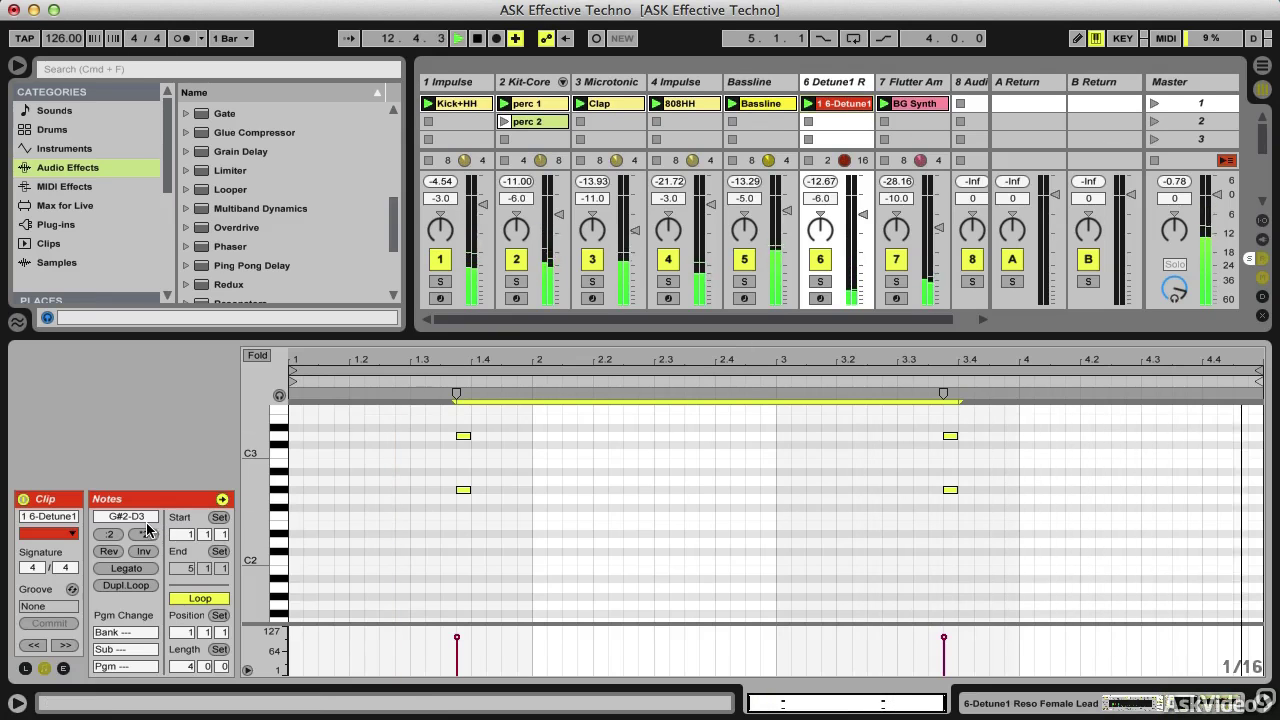
key(Down)
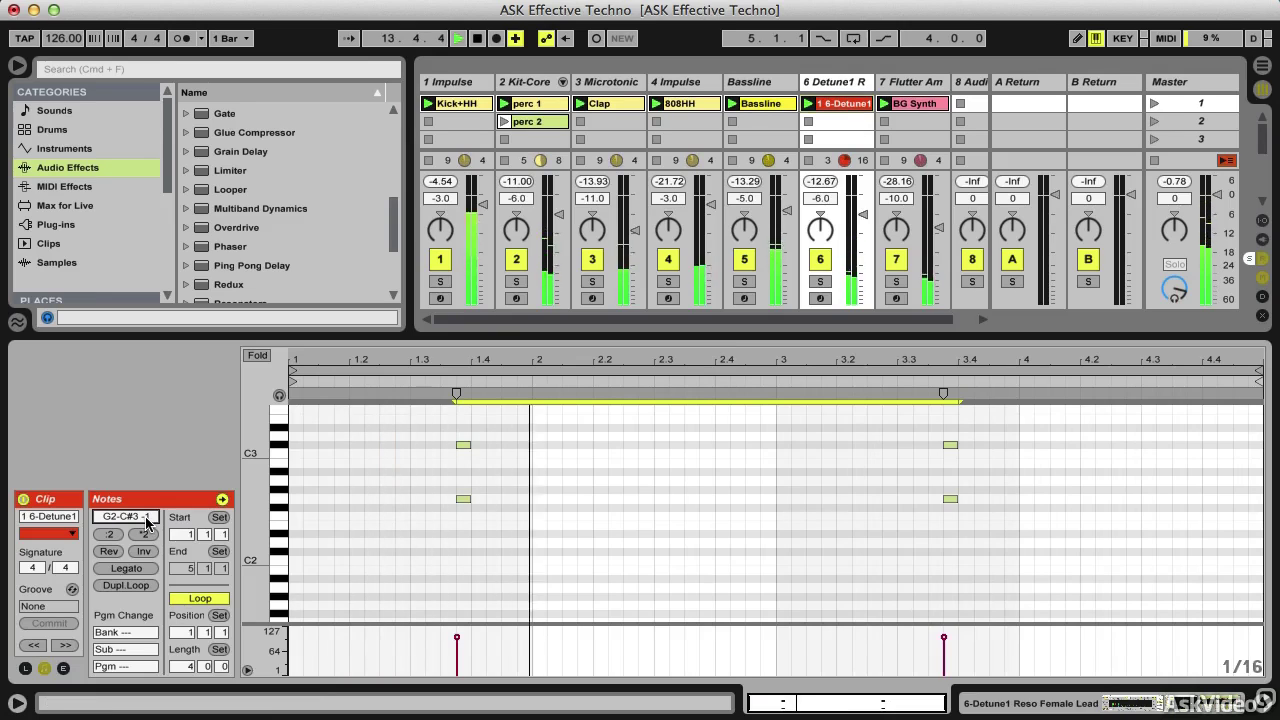
key(Down)
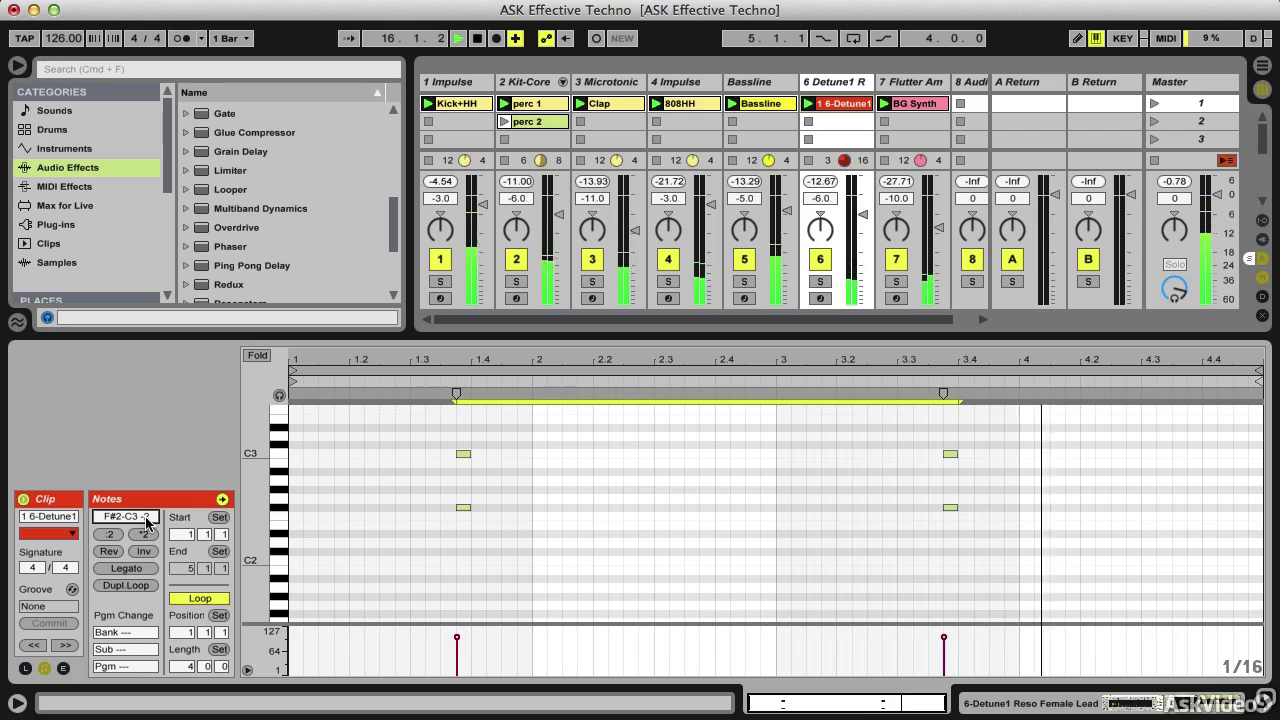
key(Up)
key(Up)
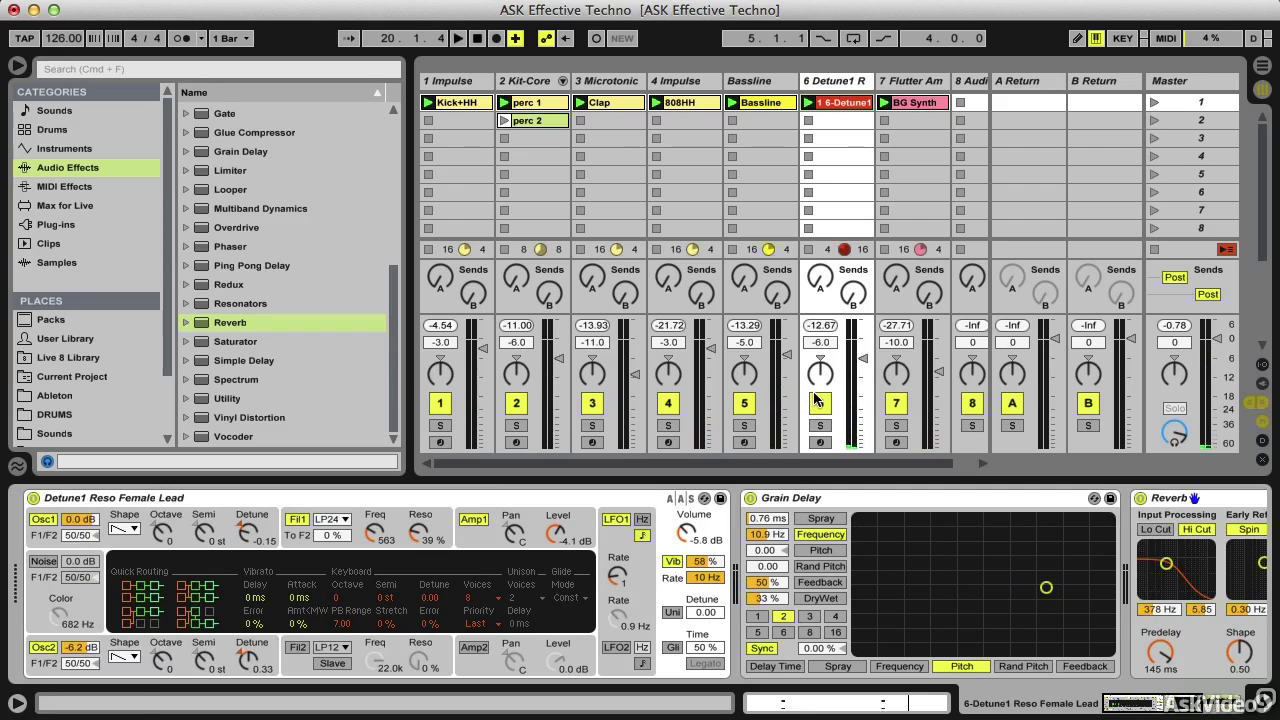
- Rename both the recorded clip and its track as Lead, and hide the browser
click(843, 103)
text(Lead)
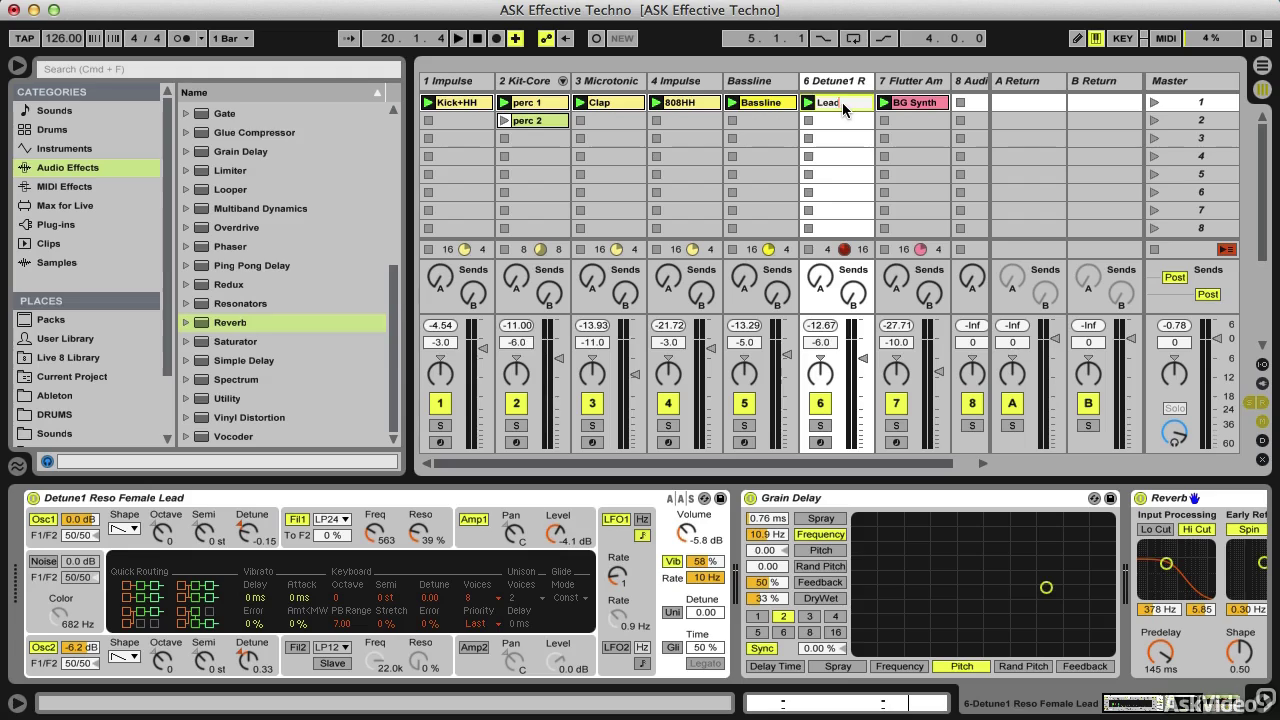
key(Return)
click(844, 86)
key(ctrl+r)
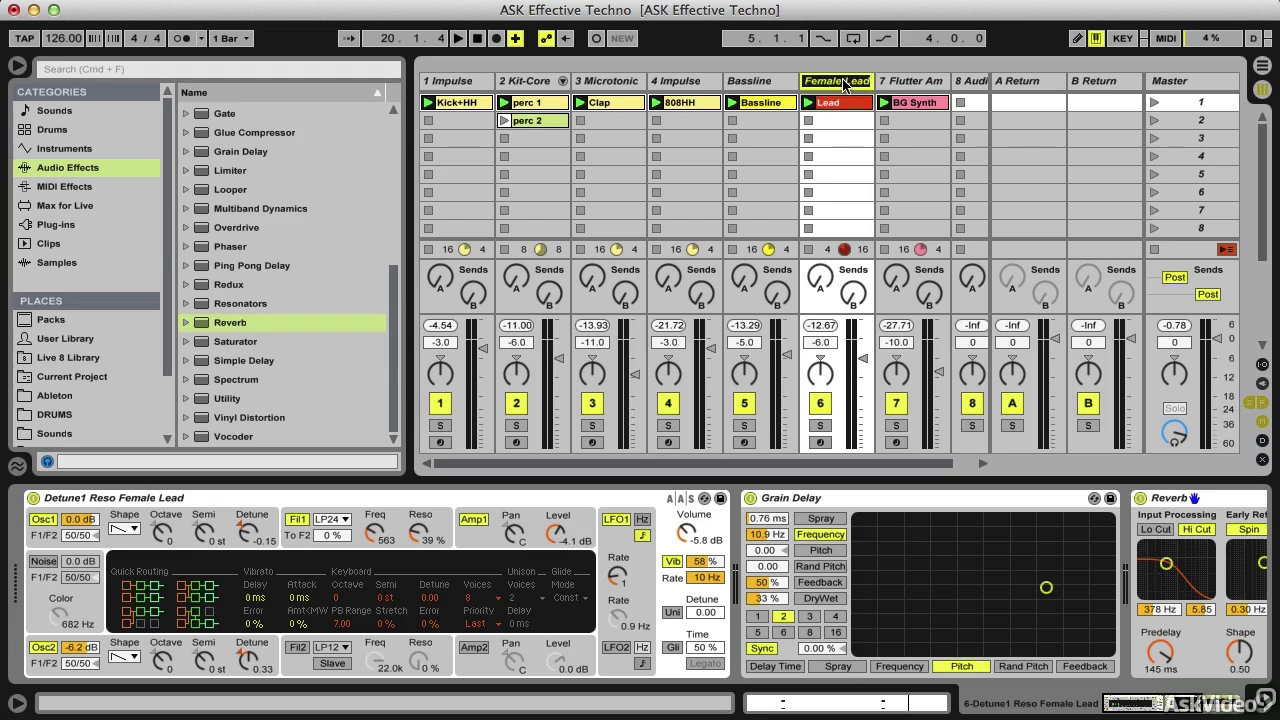
text(Lead)
key(Return)
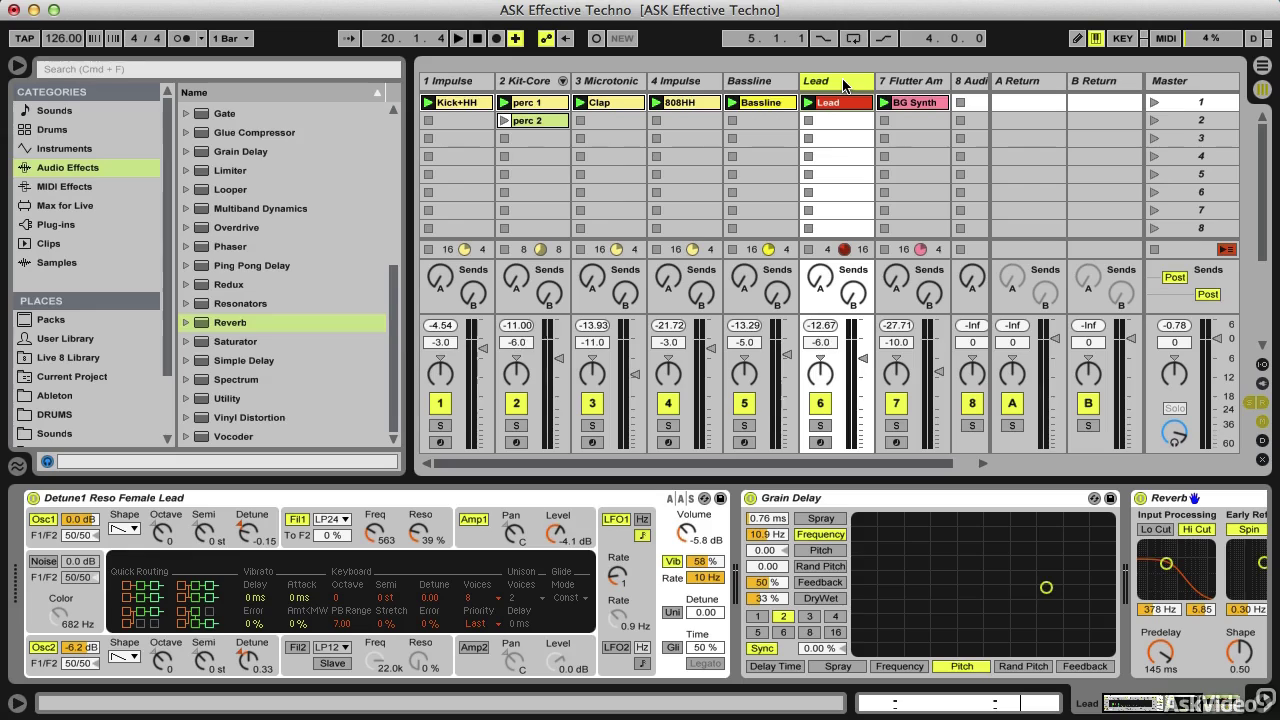
click(17, 66)
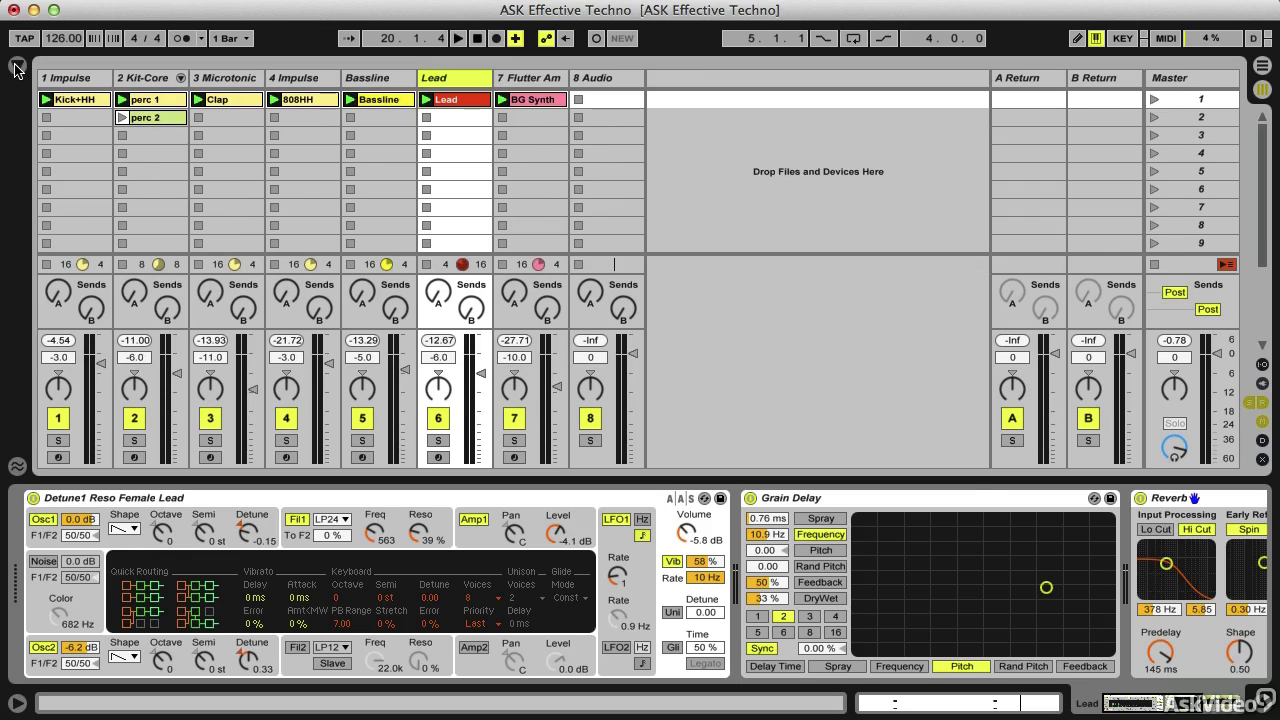